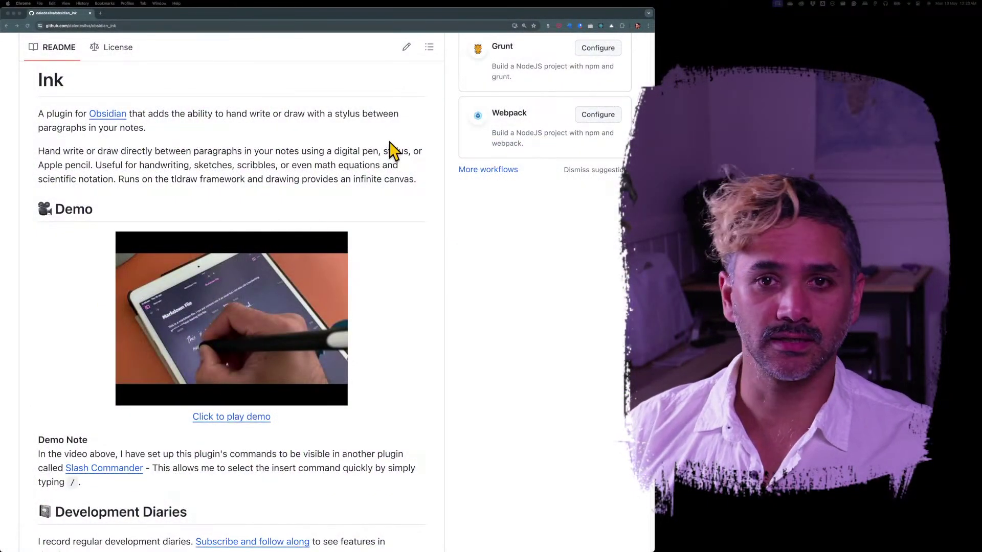
- Scroll the obsidian_ink repository page to locate the Releases section
scroll(501, 266, "up", 10)
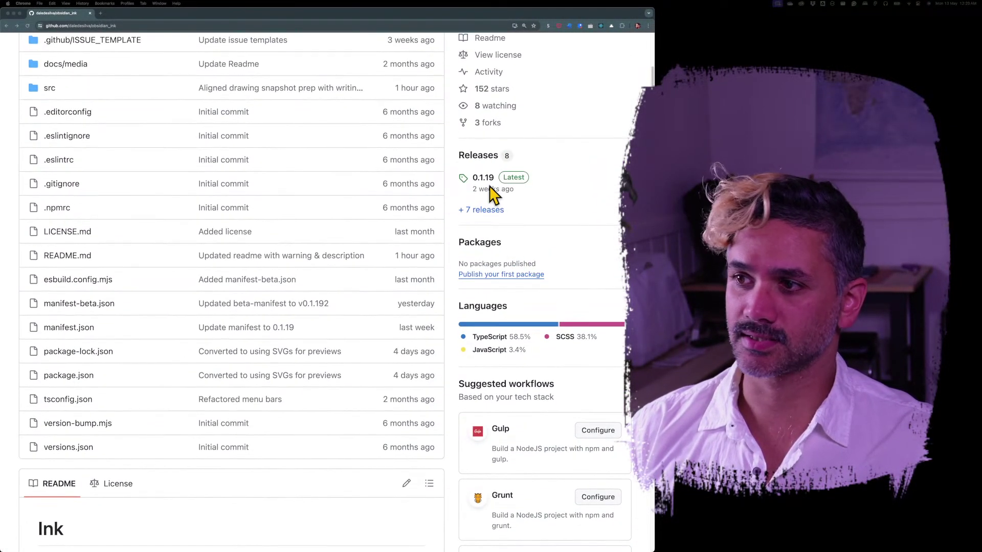
scroll(481, 184, "down", 1)
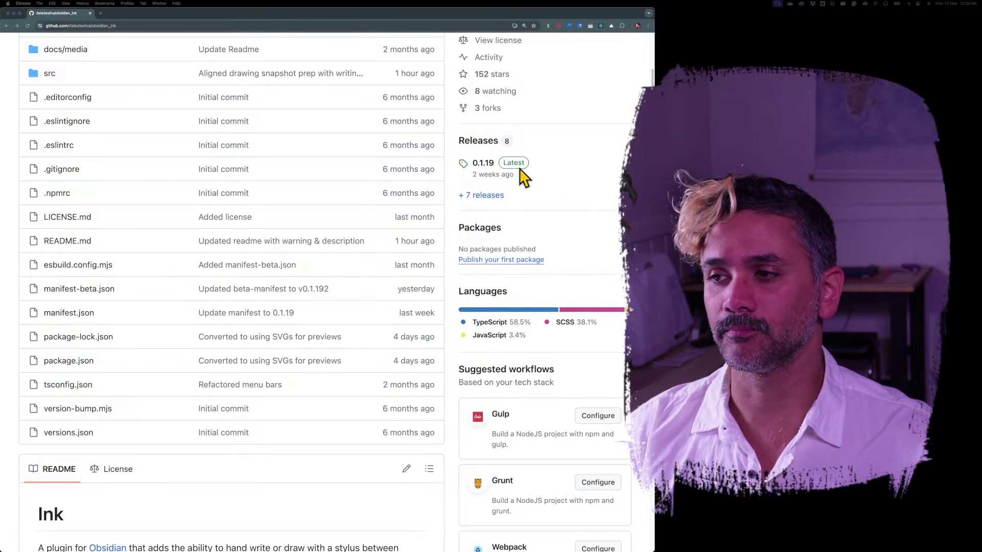
left_click(490, 199)
scroll(158, 204, "down", 2)
scroll(158, 204, "down", 1)
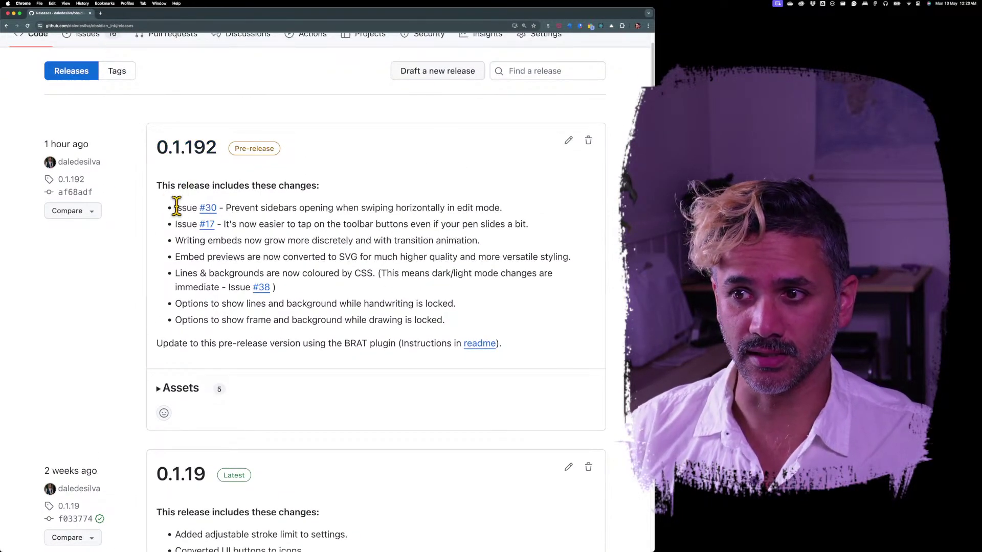
mouse_move(175, 208)
left_mouse_down()
mouse_move(417, 320)
mouse_move(511, 347)
mouse_move(505, 337)
left_mouse_up()
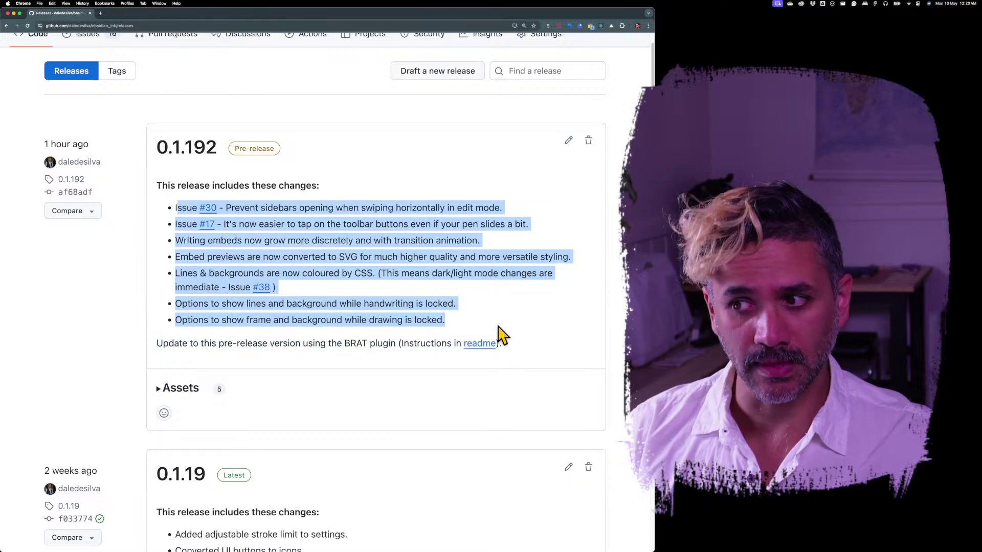
left_click(499, 335)
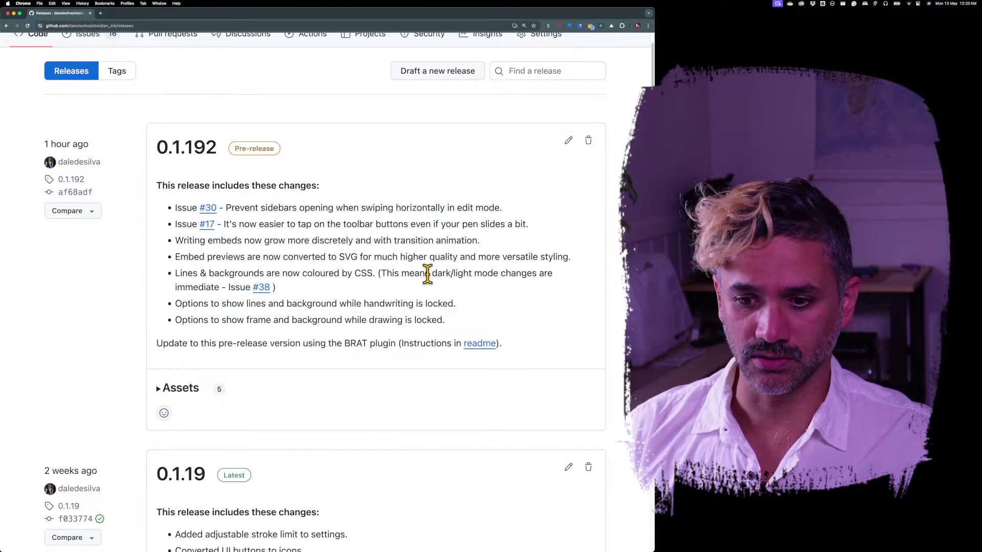
key("super+Tab")
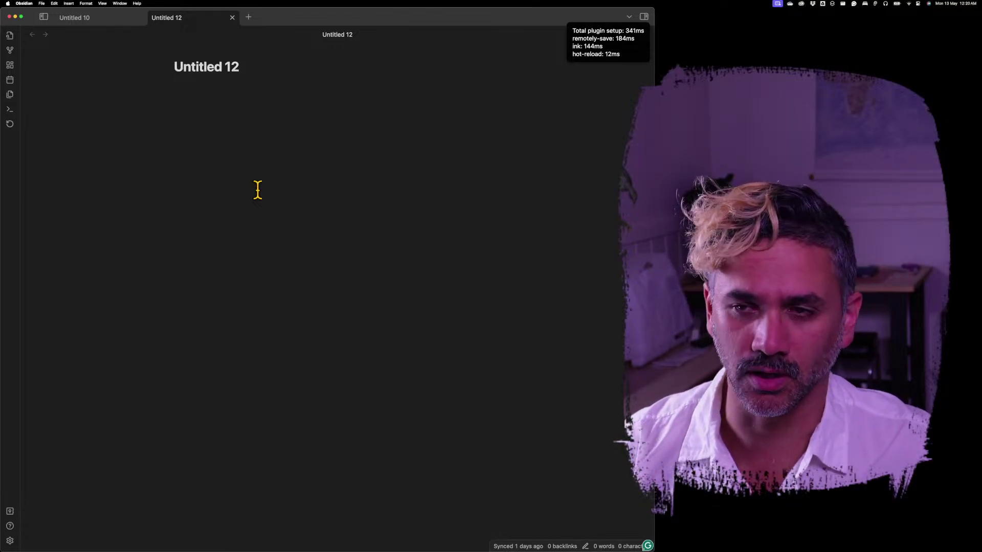
key("ctrl+Left")
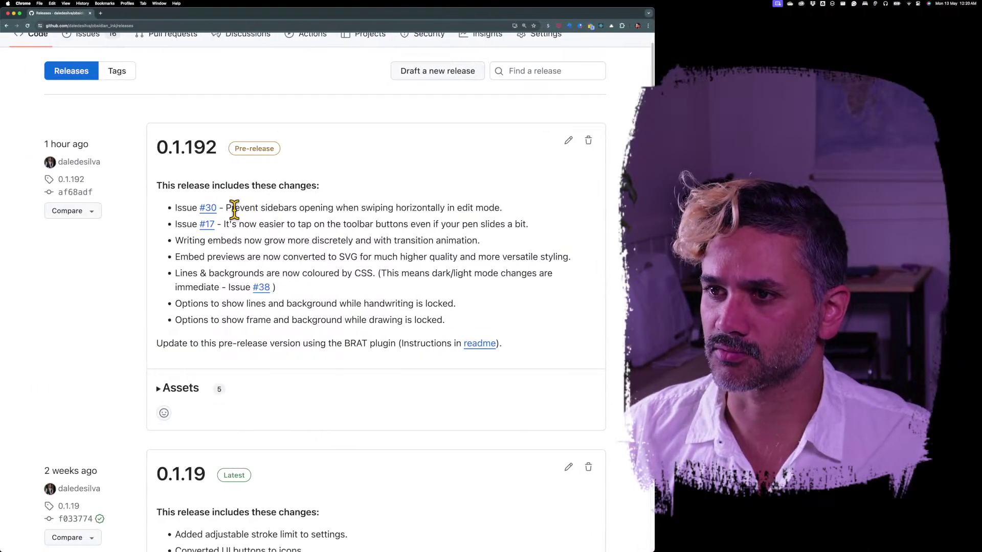
- Back in the Untitled 12 note, insert a new handwriting section with /handw
key("ctrl+Right")
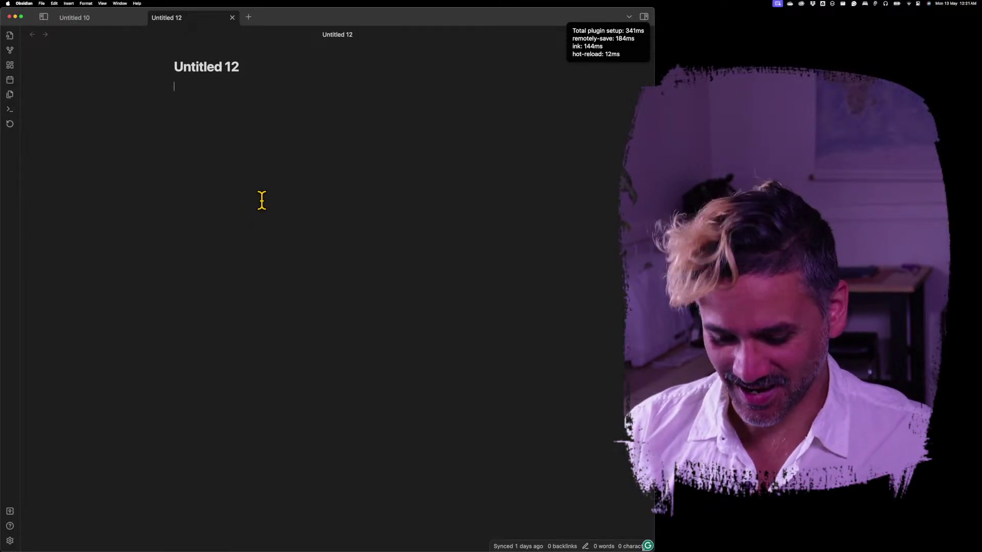
type("/")
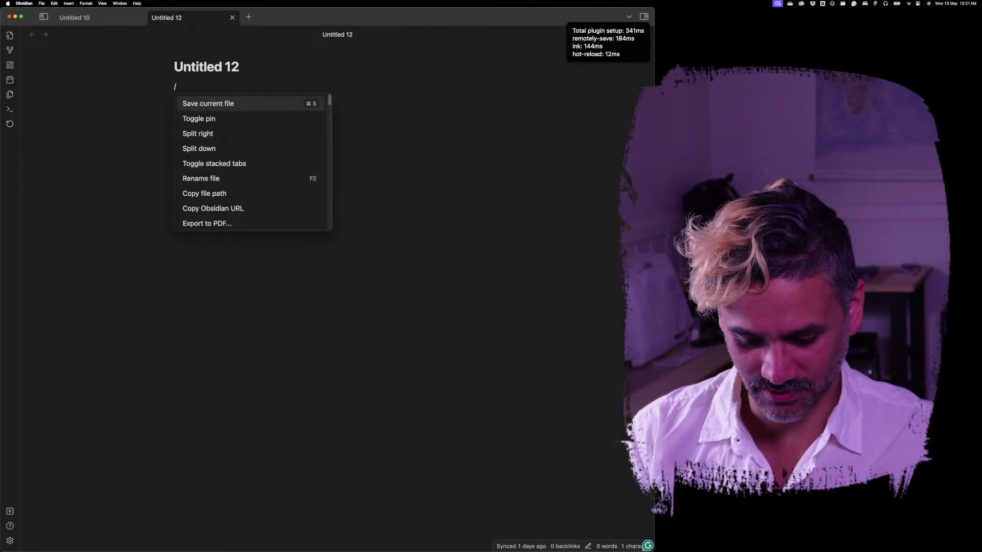
type("handwr")
key("Return")
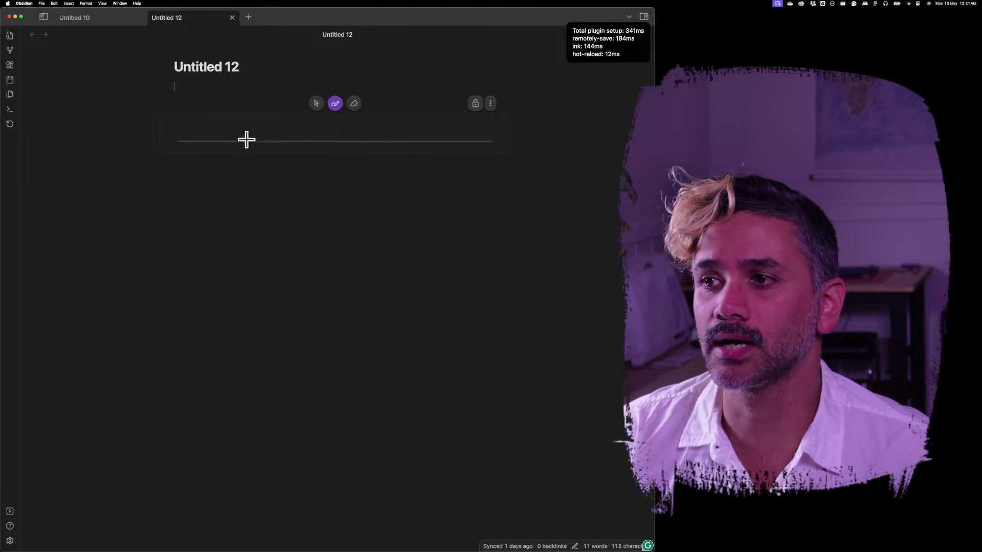
- Write ink strokes across three lines, then lock the handwriting section
left_click_drag(205, 131, 466, 124)
left_click(445, 135)
left_click_drag(198, 152, 228, 156)
left_click_drag(238, 152, 471, 153)
left_click(472, 152)
left_click_drag(195, 184, 352, 186)
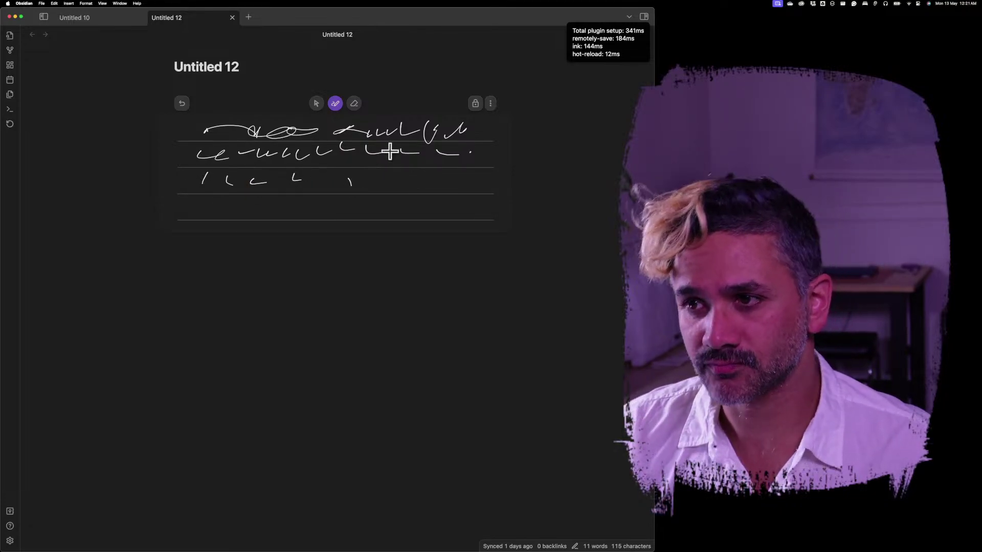
left_click(475, 104)
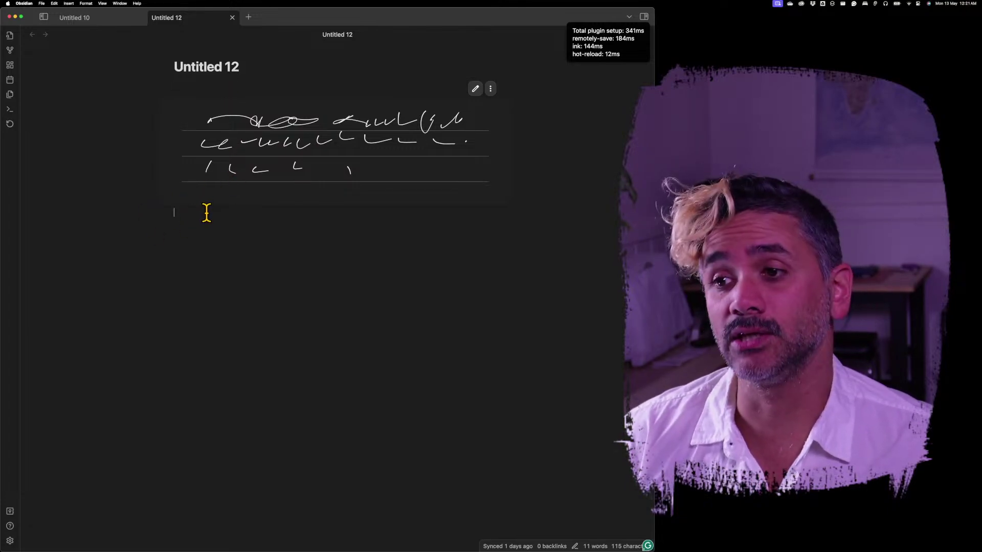
- Type 'dfgm hsdsd fkdsjghfskdf', then insert a new handwriting section, write two lines, and lock it
type("dfgm hsdkjfhsdf")
type("sd fkdsjghfskdf")
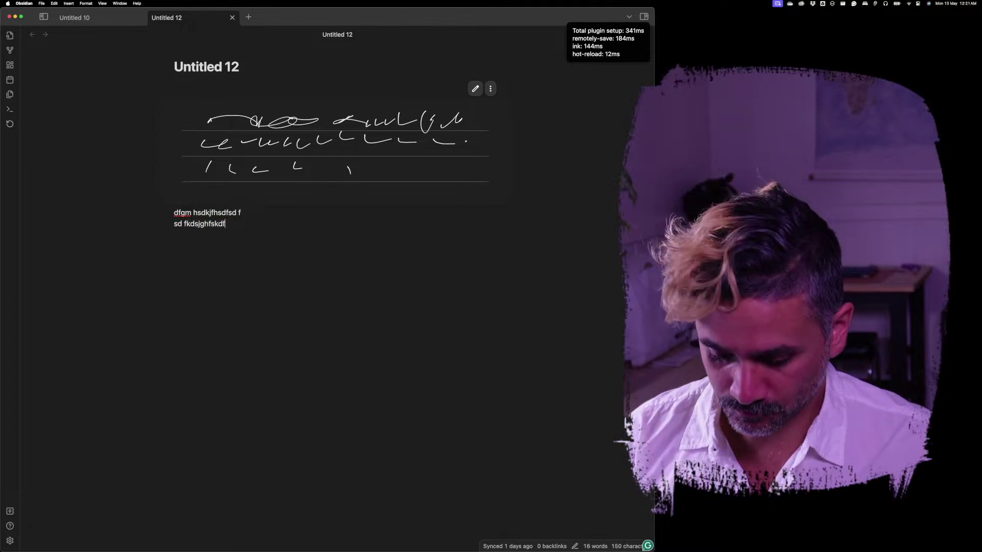
type("/")
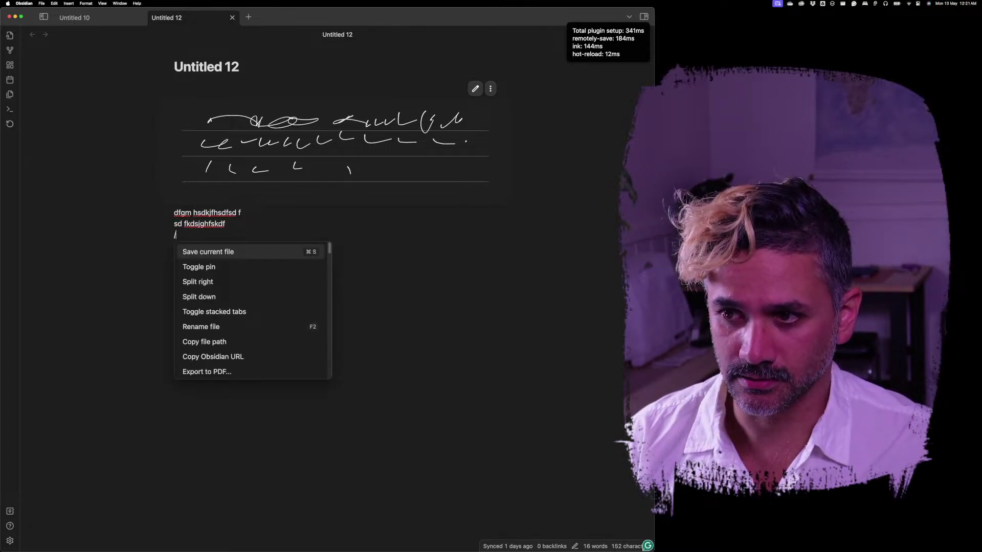
type("hand")
key("Return")
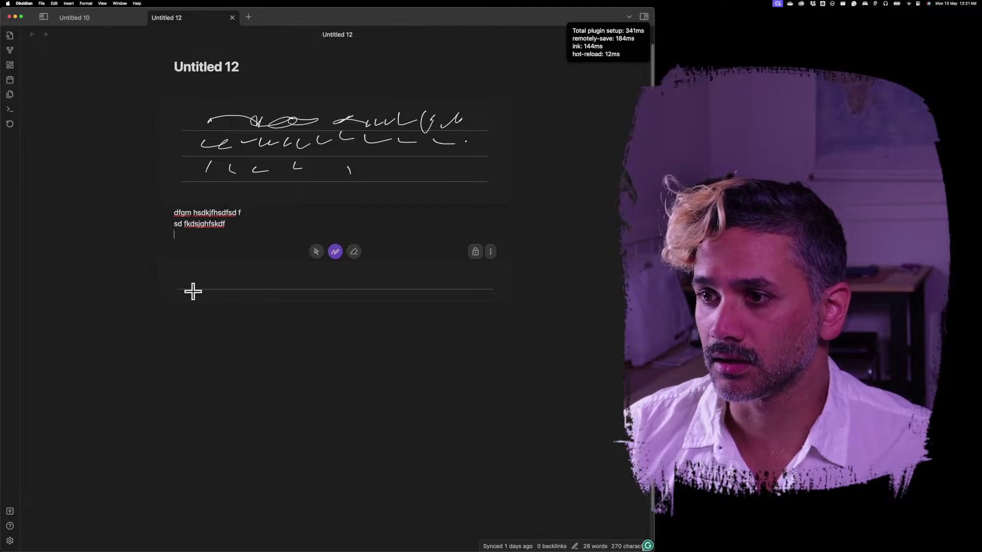
left_click_drag(194, 282, 469, 281)
mouse_move(327, 297)
left_mouse_down()
mouse_move(253, 302)
mouse_move(402, 307)
left_mouse_up()
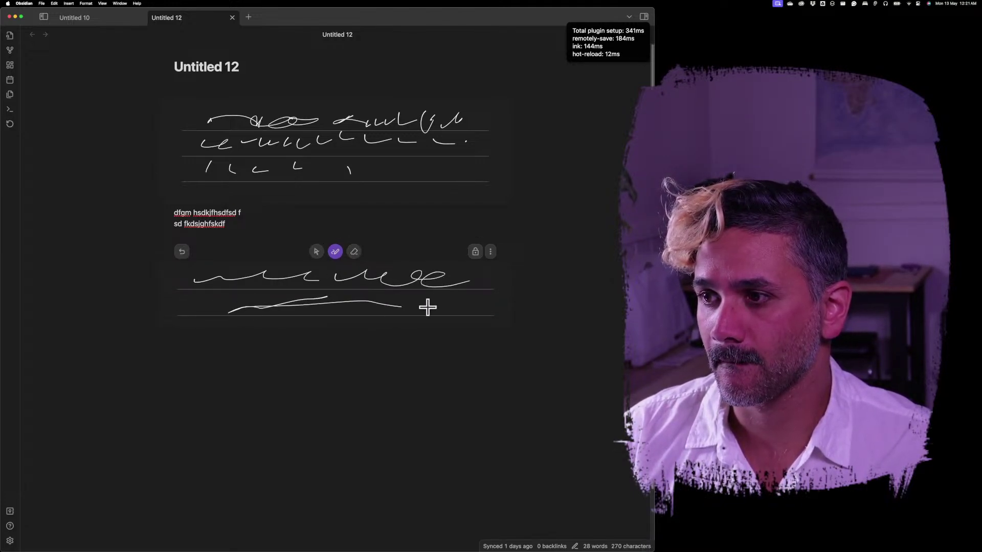
left_click(475, 252)
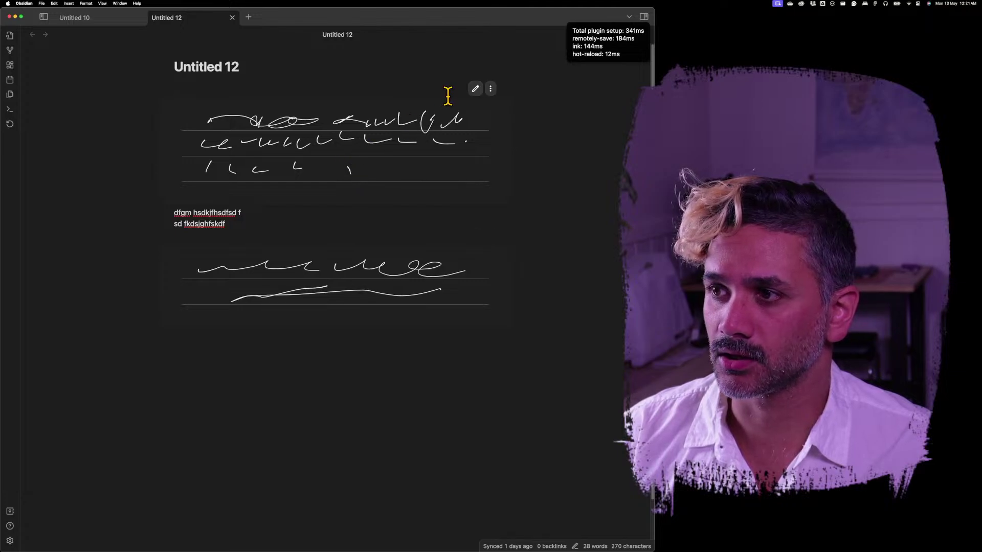
- Add a wavy fourth line to the first handwriting section and lock it again
left_click(474, 90)
left_click_drag(228, 211, 440, 201)
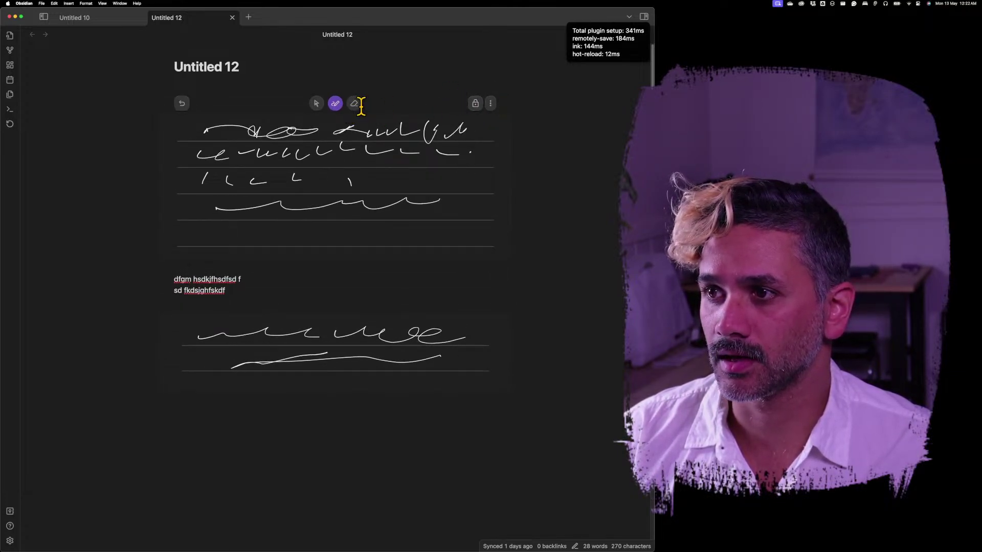
left_click(475, 103)
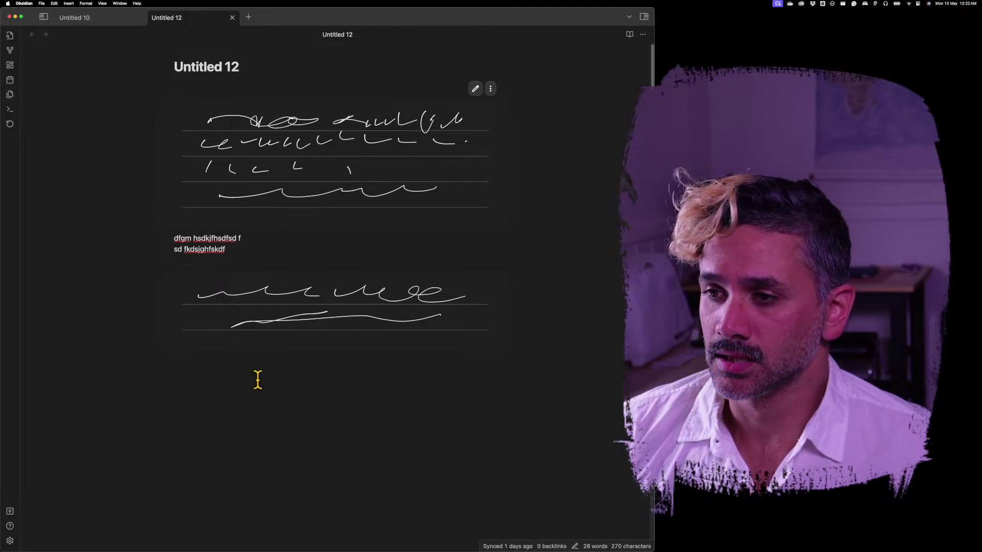
- Insert a /draw drawing section below the second handwriting block, draw one looped stroke, and lock it
left_click(245, 391)
type("/draw")
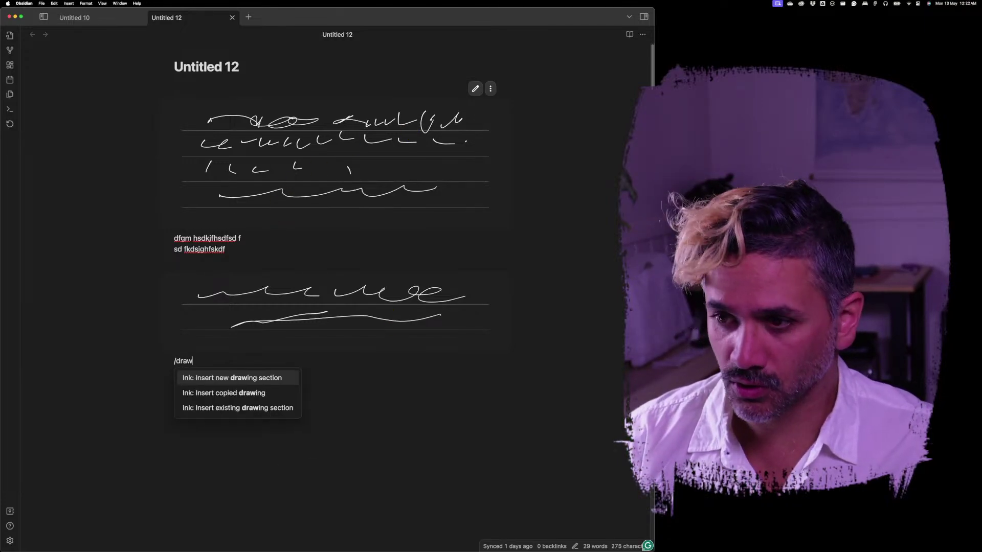
key("Return")
scroll(471, 296, "down", 5)
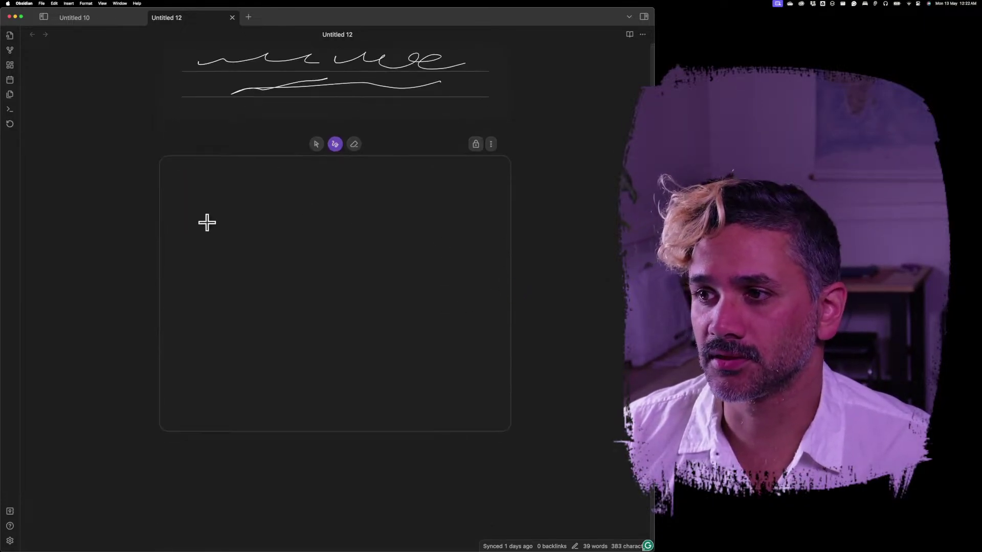
mouse_move(306, 193)
left_mouse_down()
mouse_move(289, 193)
mouse_move(364, 331)
mouse_move(441, 372)
left_mouse_up()
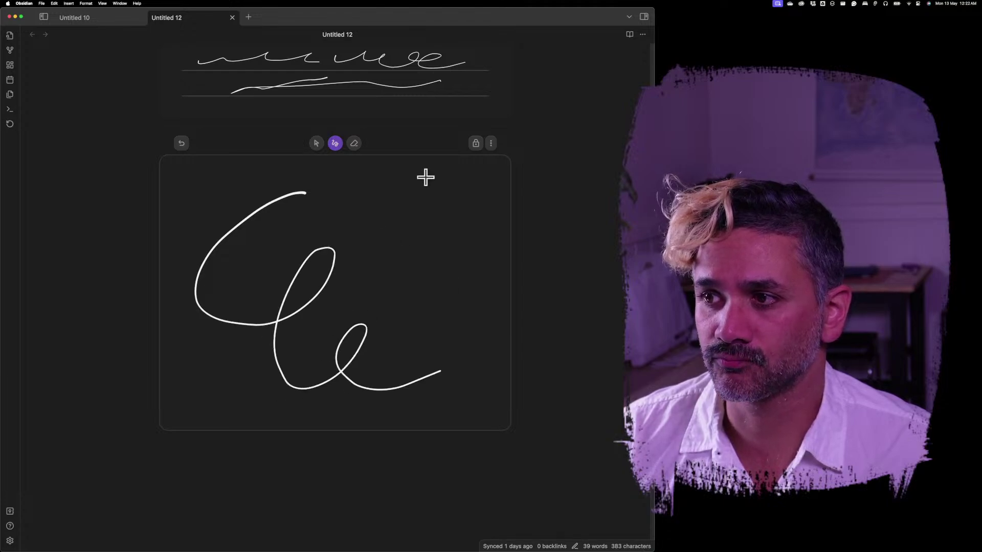
left_click(476, 143)
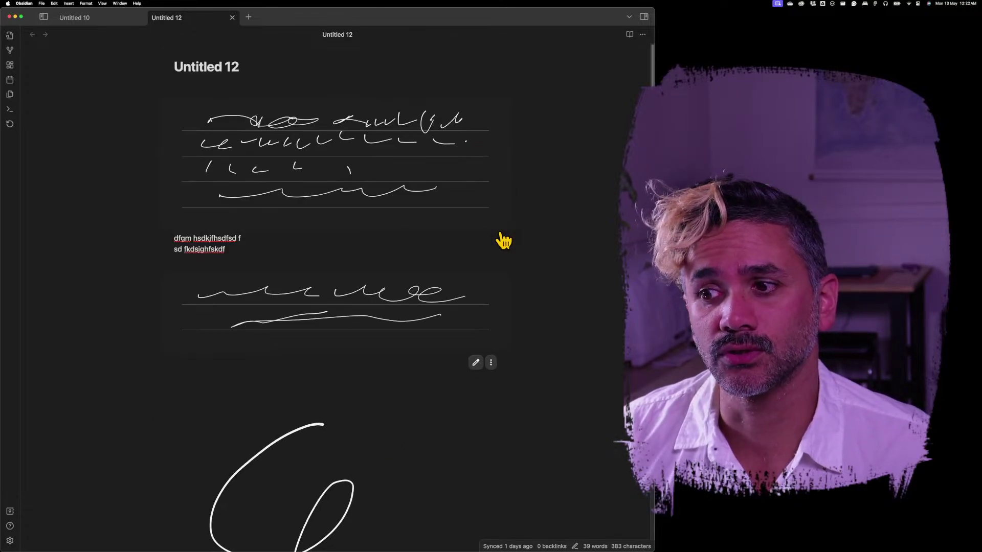
scroll(491, 307, "down", 5)
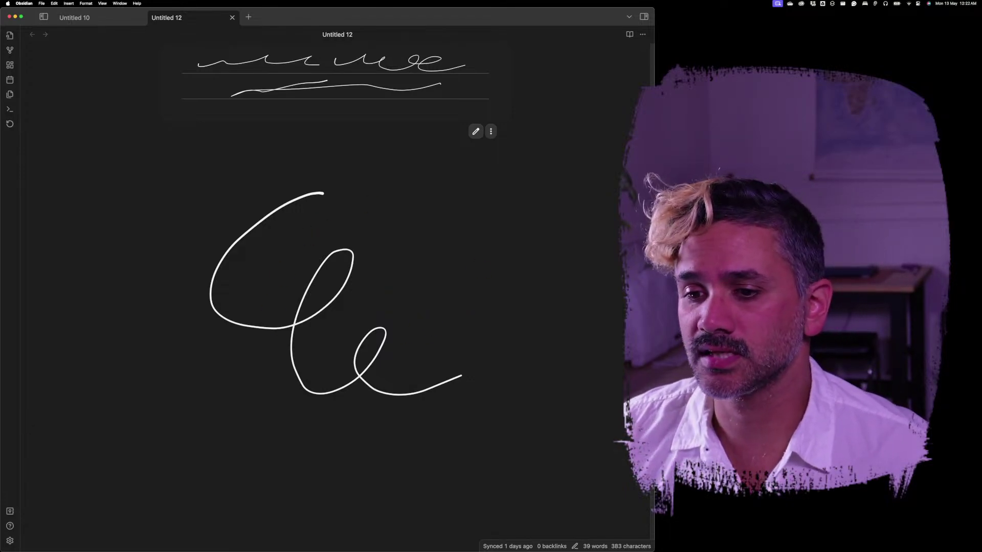
- In Ink settings, turn off the writing background and turn on the drawing frame when not editing
left_click(9, 541)
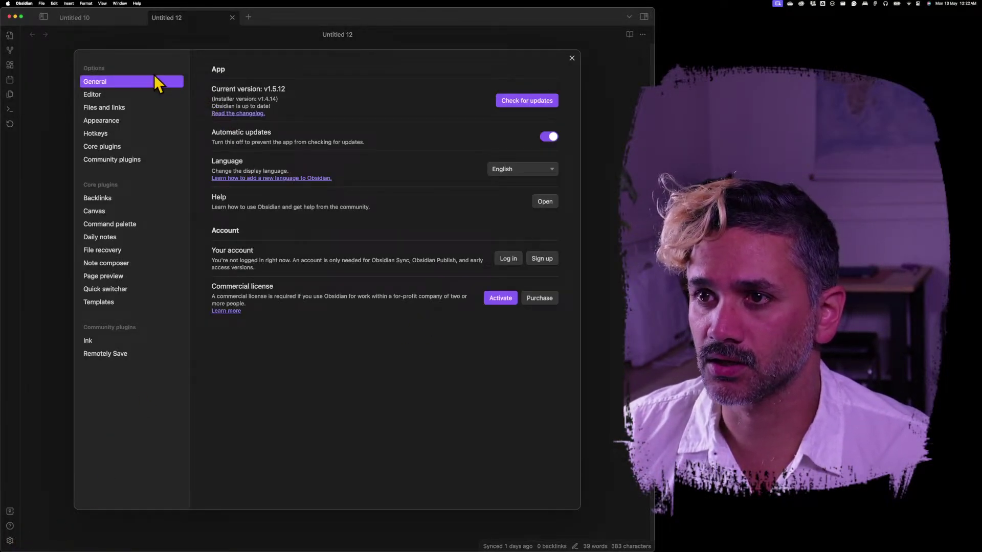
left_click(110, 342)
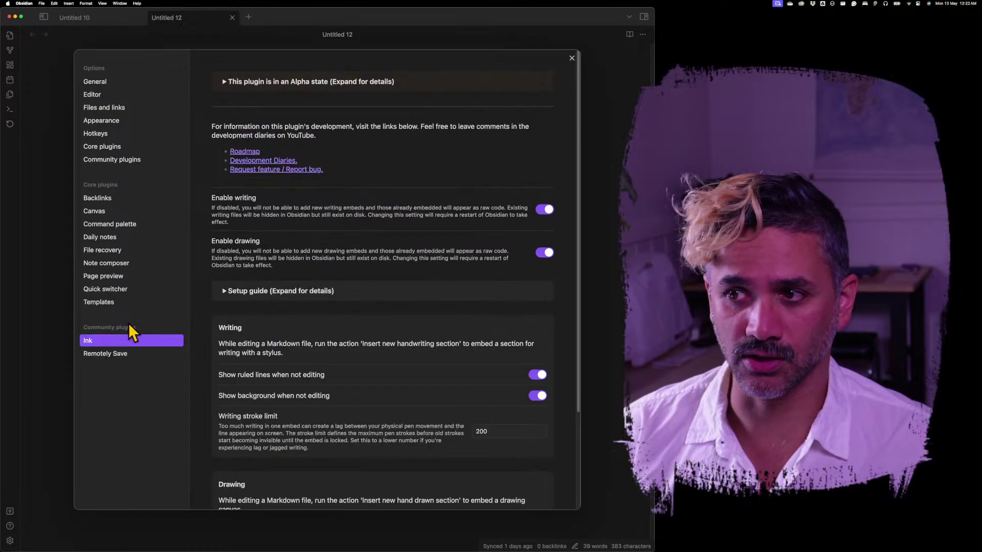
scroll(312, 225, "down", 3)
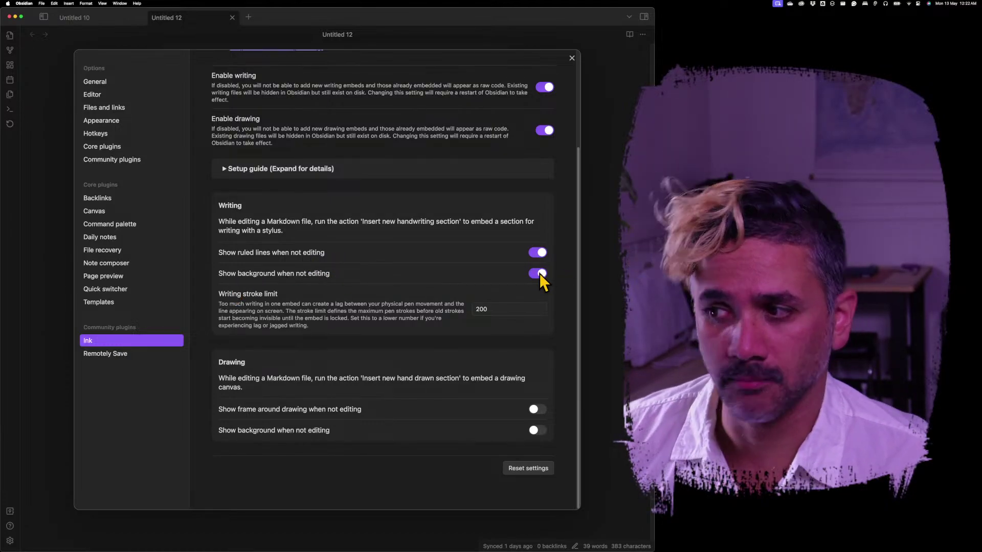
left_click(539, 273)
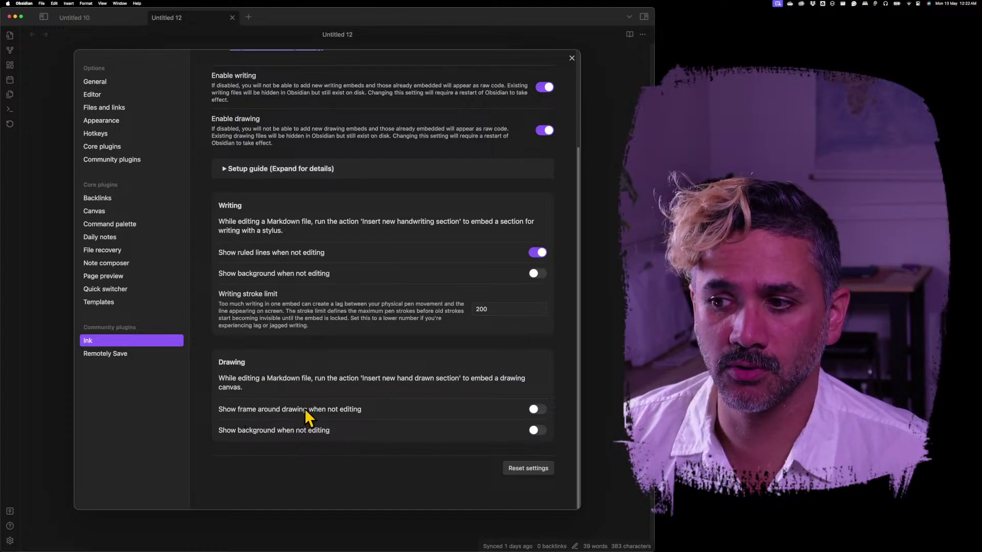
left_click(537, 409)
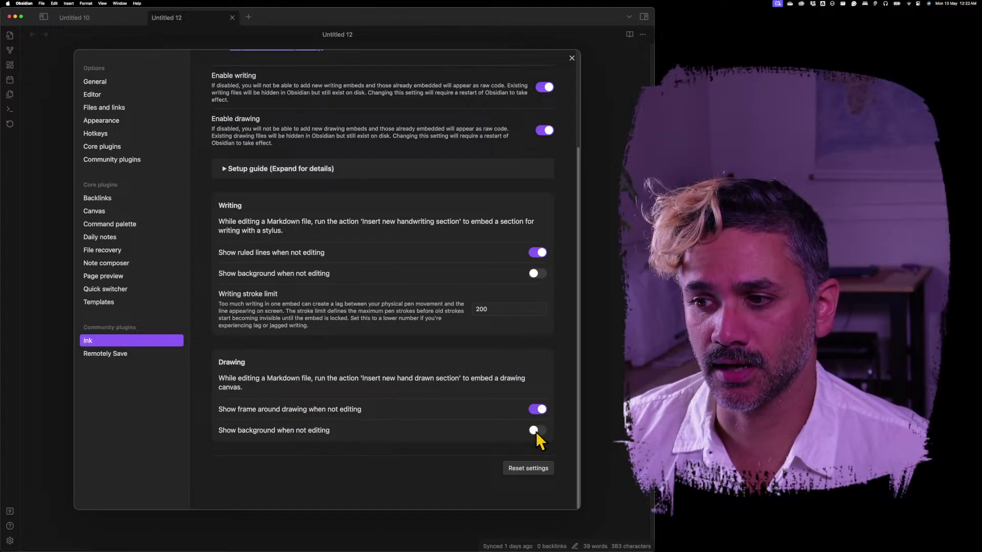
left_click(572, 58)
- Close Untitled 12, reopen it from the vault's file list, and hide the sidebar to view the framed drawing
scroll(457, 287, "up", 5)
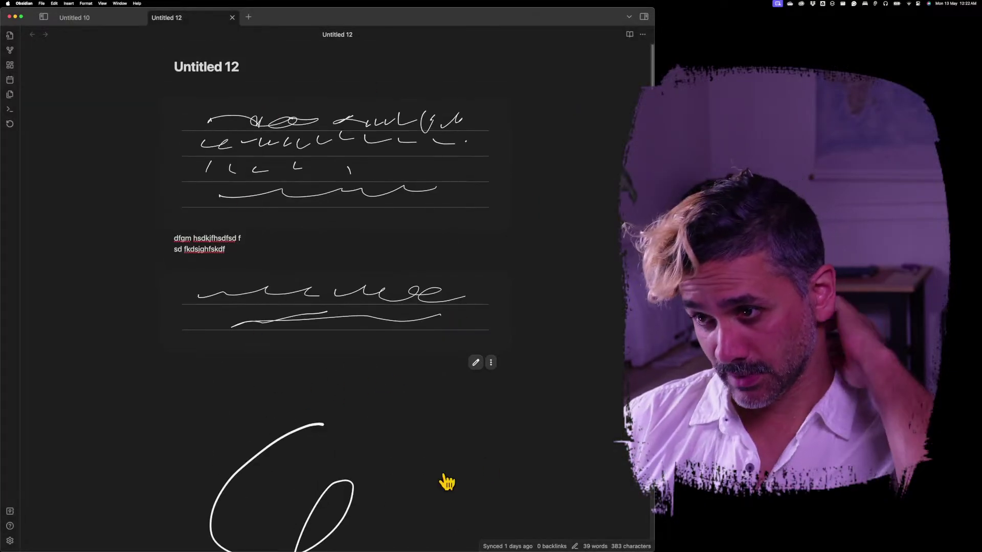
left_click(233, 18)
left_click(44, 17)
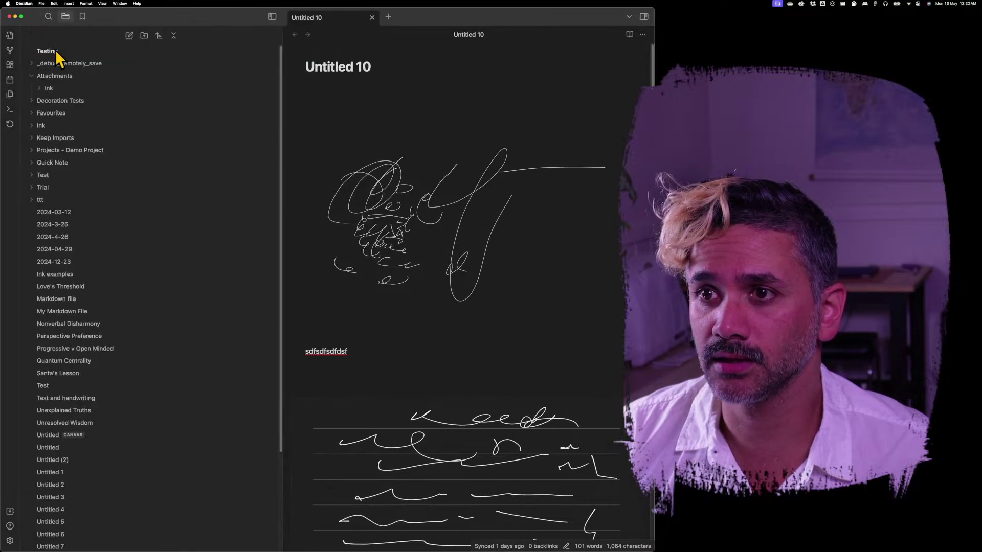
left_click(82, 16)
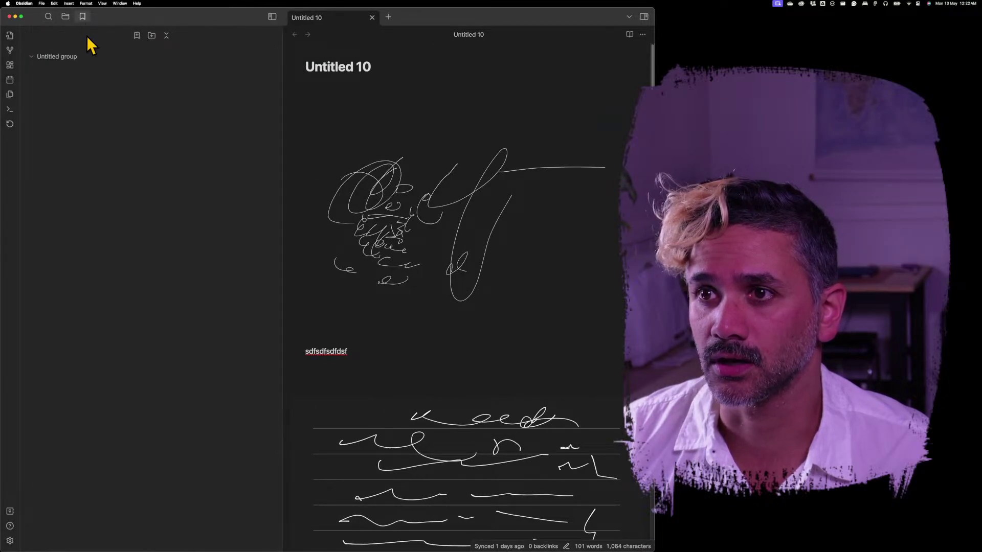
left_click(65, 16)
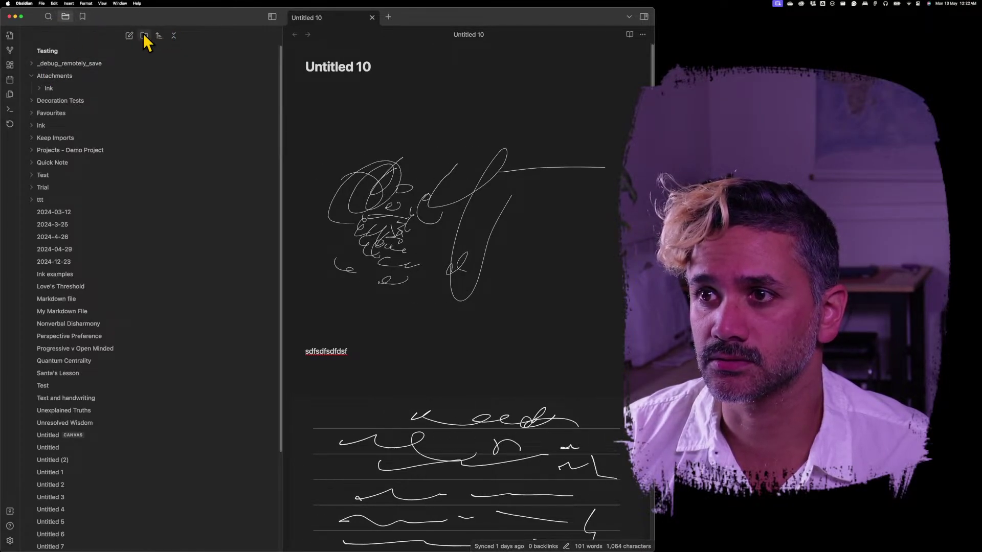
scroll(97, 179, "down", 5)
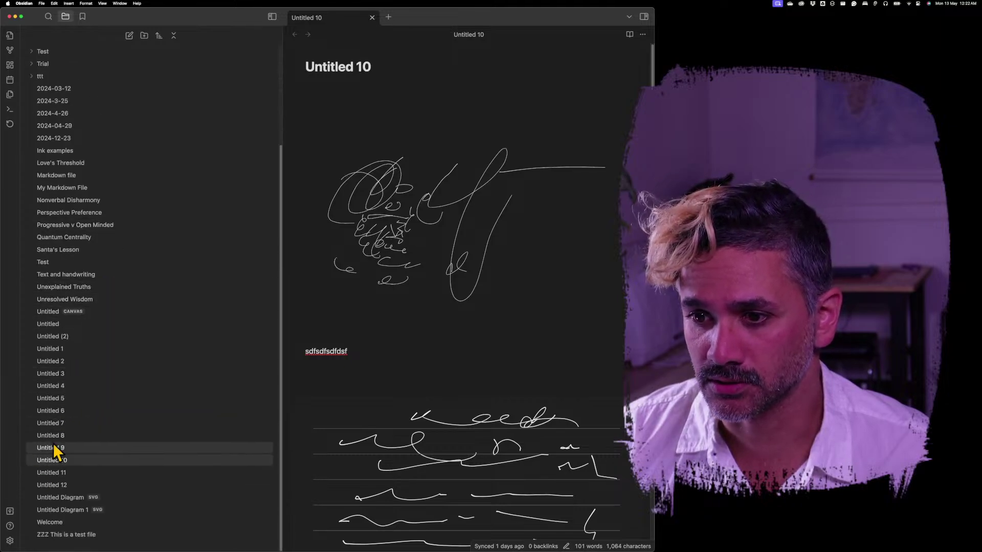
left_click(67, 484)
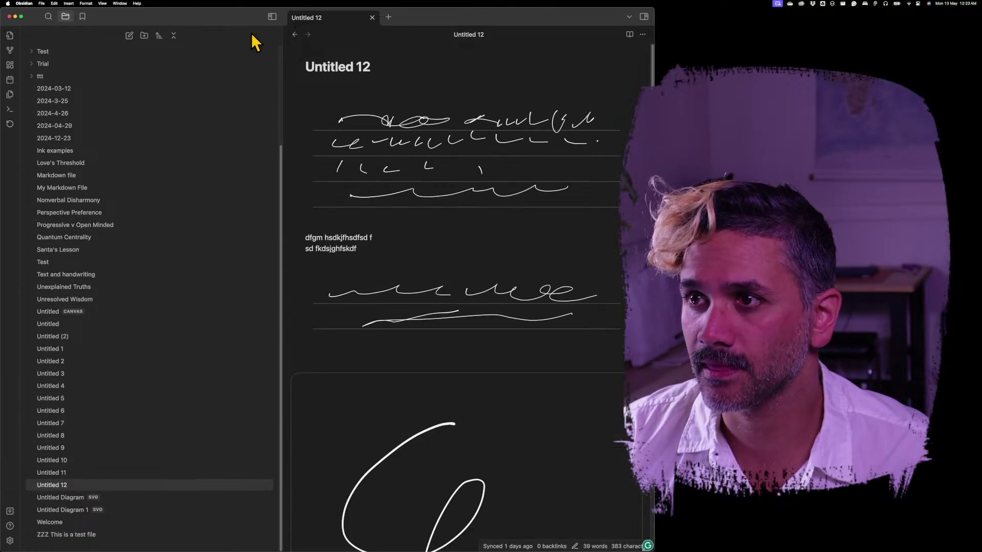
left_click(272, 18)
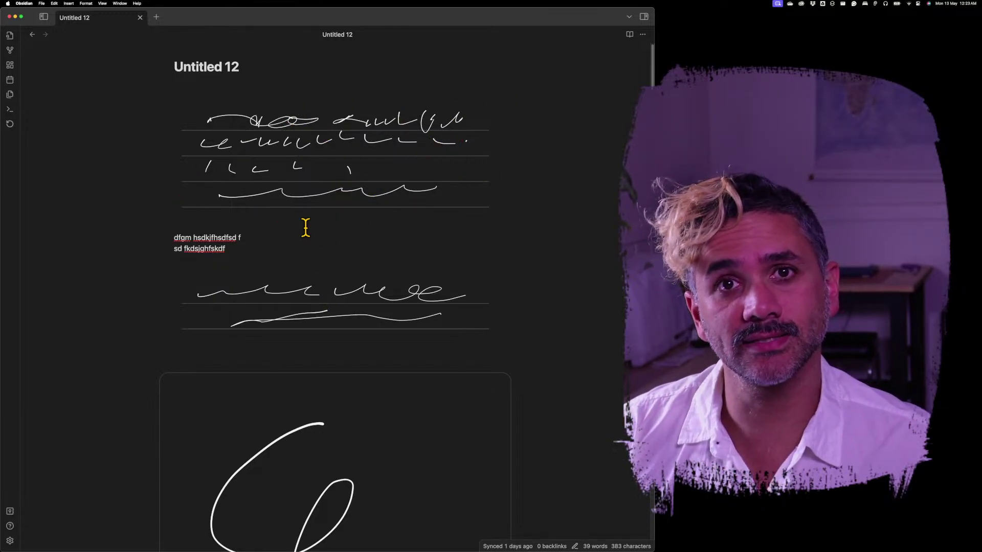
scroll(292, 395, "down", 10)
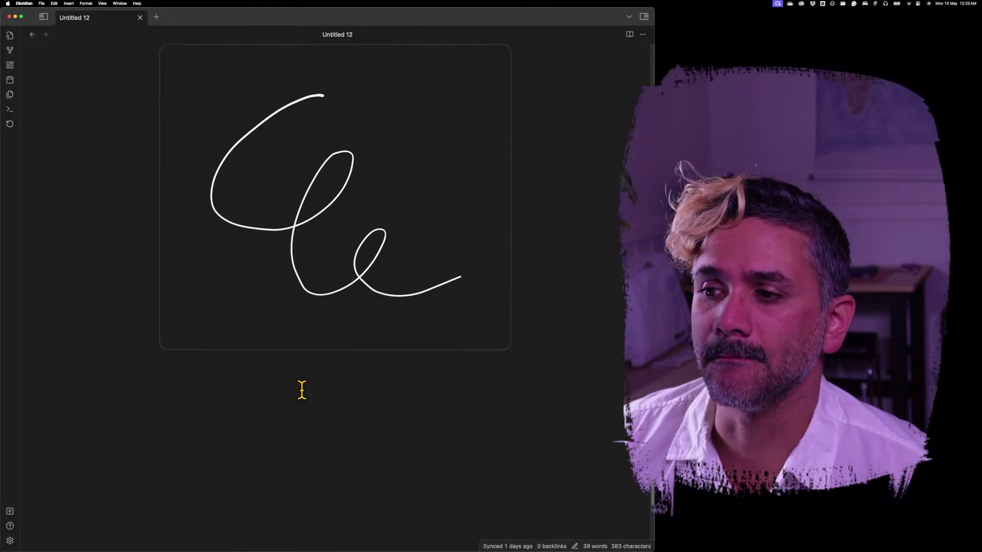
scroll(244, 173, "up", 3)
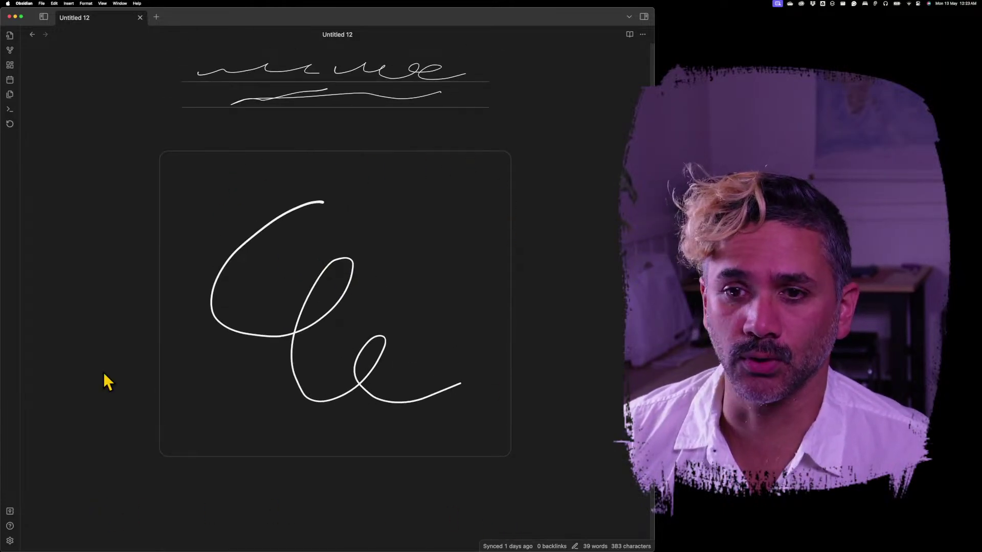
- Draw a small cursive loop at the upper right and a short mark at the left of the drawing
left_click(474, 141)
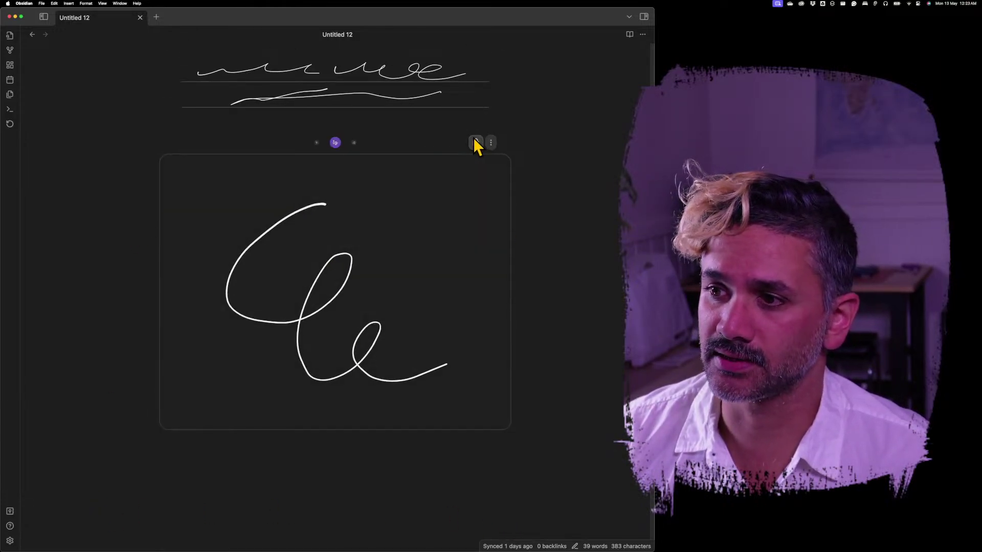
mouse_move(393, 252)
left_mouse_down()
mouse_move(377, 302)
mouse_move(449, 286)
left_mouse_up()
left_click(477, 155)
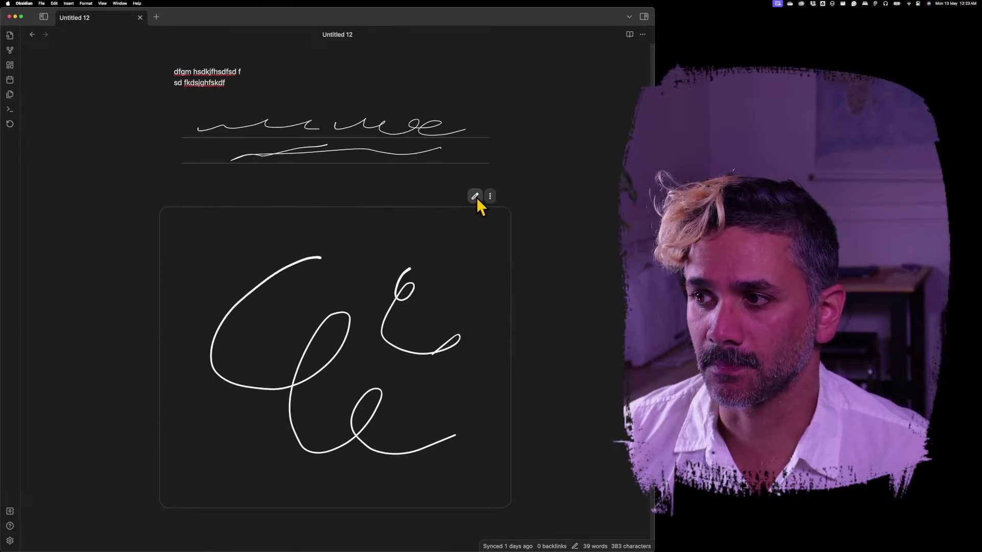
left_click(474, 196)
left_click_drag(216, 246, 221, 279)
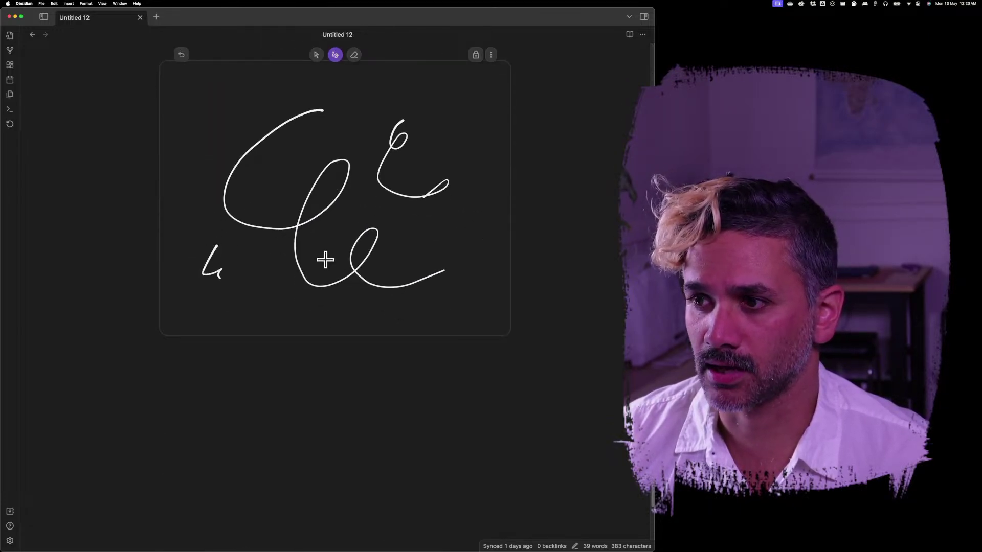
left_click(476, 54)
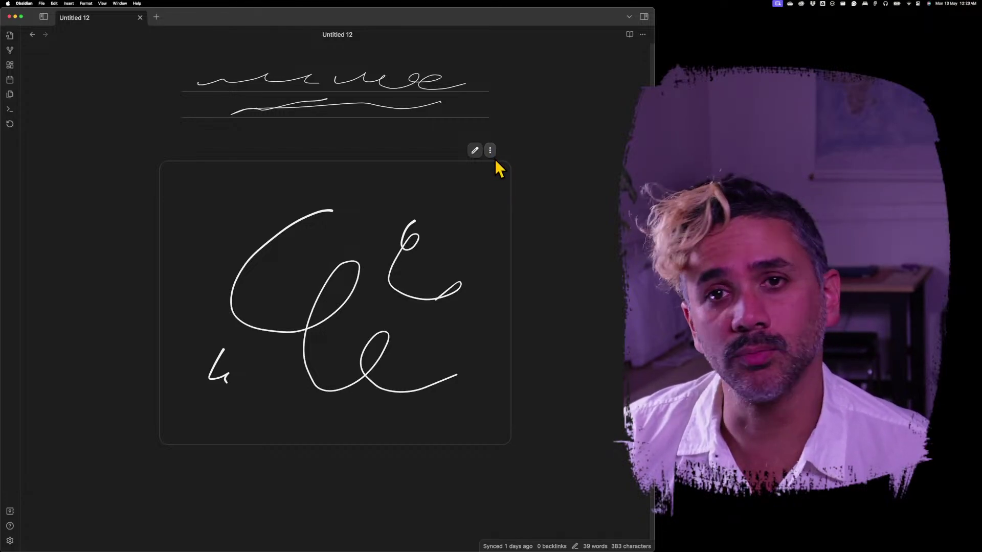
- Open the drawing full page, draw a large quadrilateral and a zigzag, then go back to Untitled 12
left_click(495, 158)
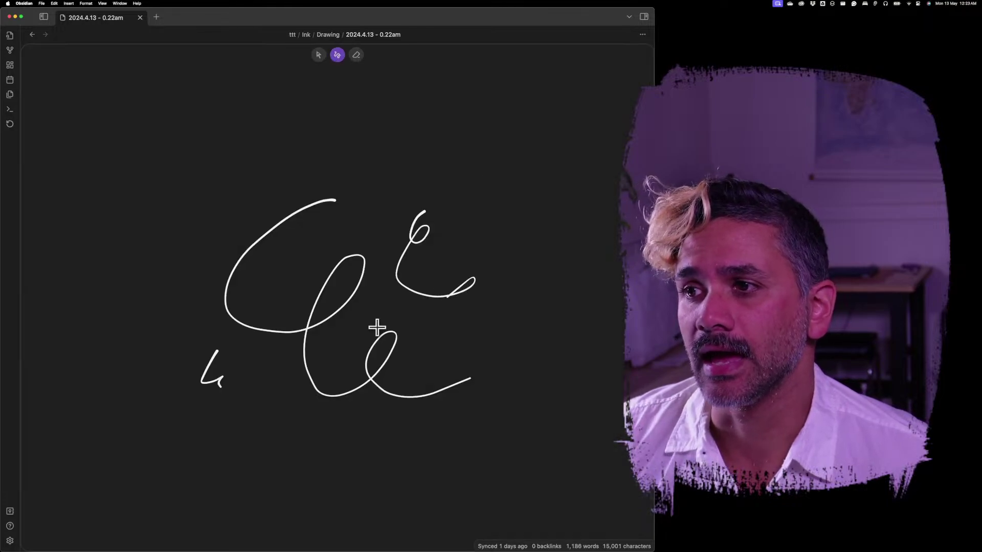
scroll(367, 316, "down", 5)
scroll(366, 318, "up", 5)
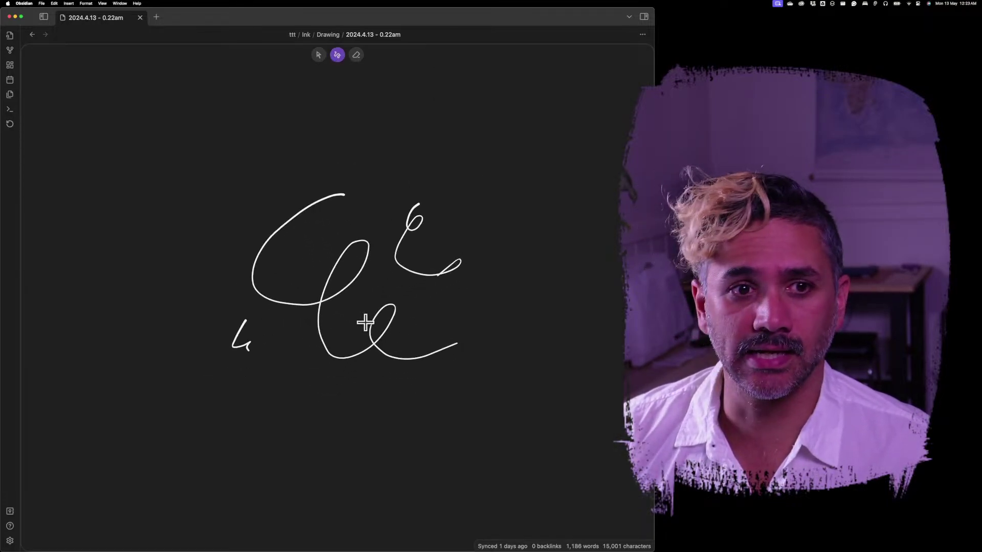
scroll(365, 321, "down", 3)
mouse_move(452, 188)
left_mouse_down()
mouse_move(222, 389)
mouse_move(509, 248)
mouse_move(450, 178)
left_mouse_up()
mouse_move(434, 225)
left_mouse_down()
mouse_move(321, 385)
mouse_move(470, 381)
left_mouse_up()
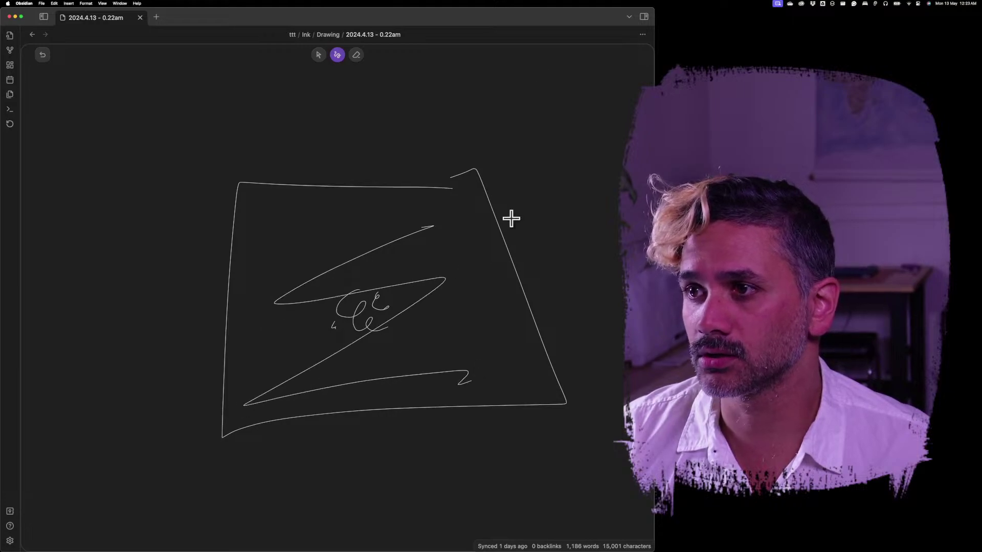
left_click(33, 36)
scroll(252, 417, "down", 8)
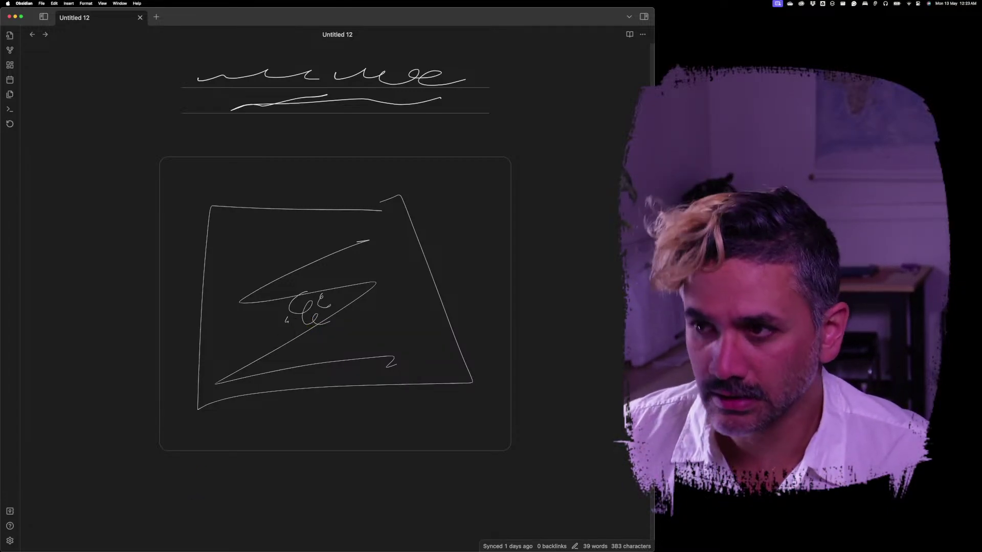
- Scroll through Untitled 12 to review its embeds, then switch to the GitHub releases page
scroll(425, 358, "up", 5)
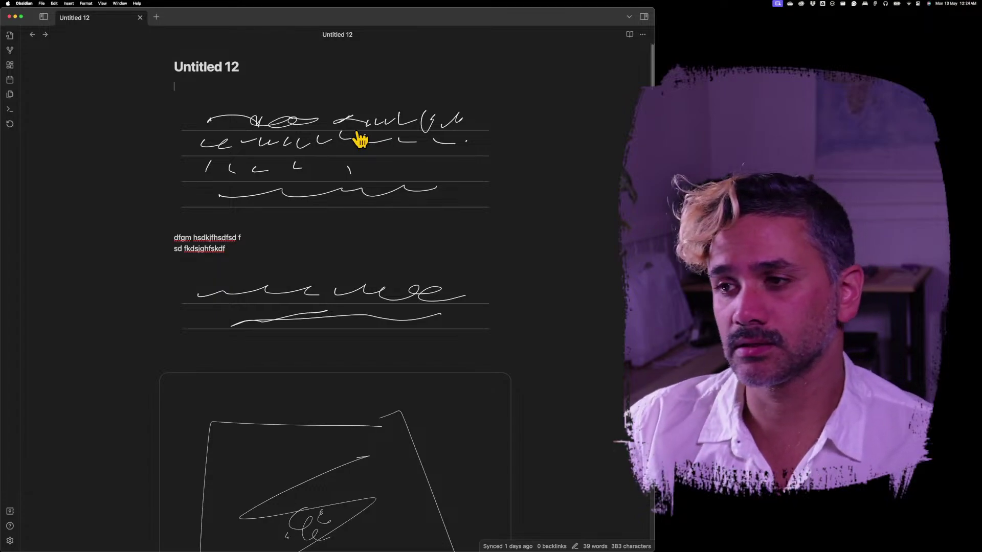
scroll(348, 164, "down", 8)
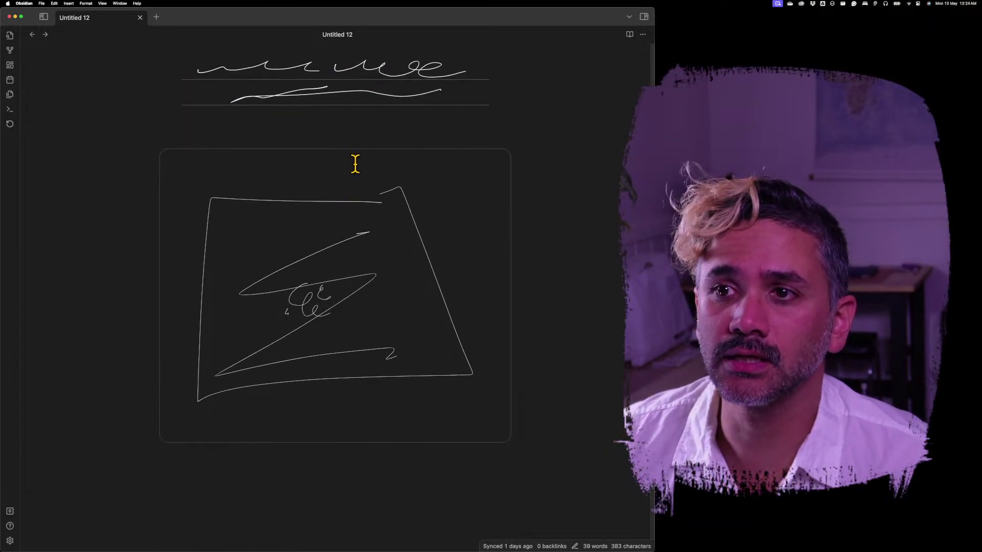
scroll(363, 164, "up", 8)
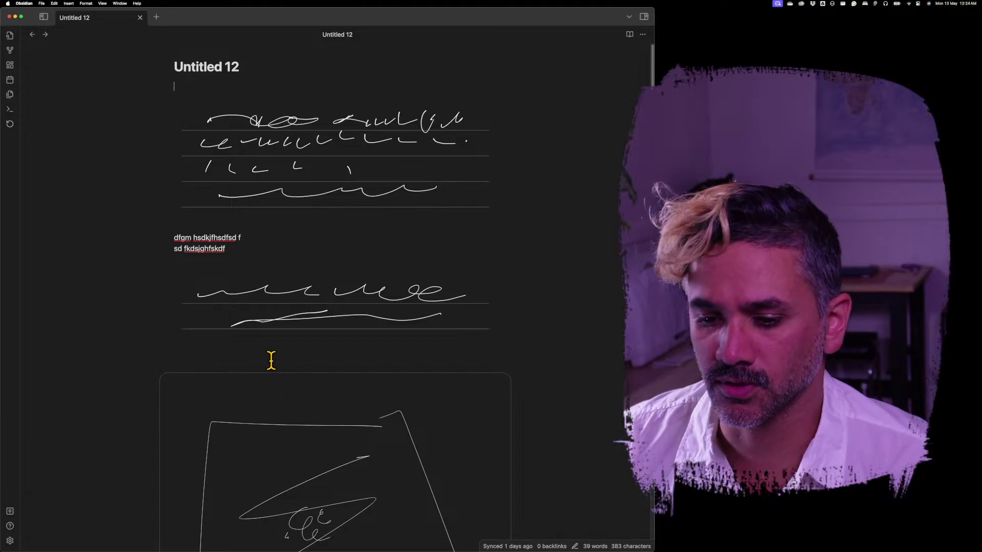
scroll(368, 379, "down", 3)
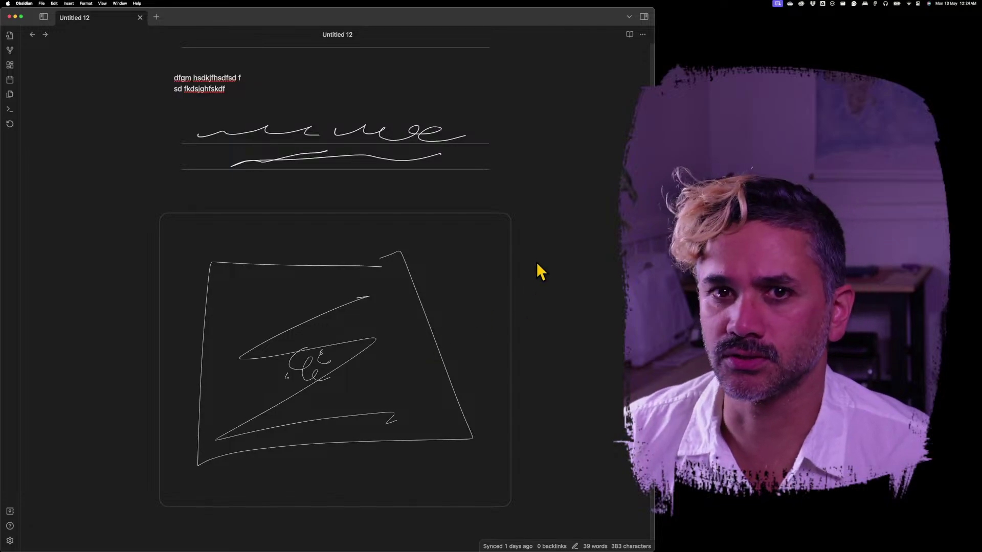
key("ctrl+Left")
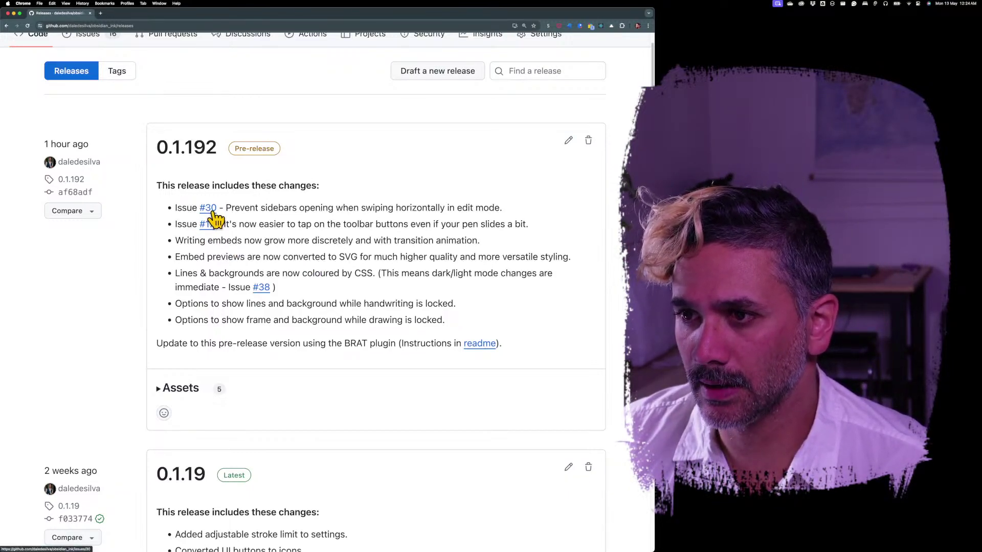
- Highlight the 0.1.192 changes: #30 swipe fix, #17 toolbar tapping, CSS colouring, immediate dark/light switching
left_click_drag(235, 207, 479, 207)
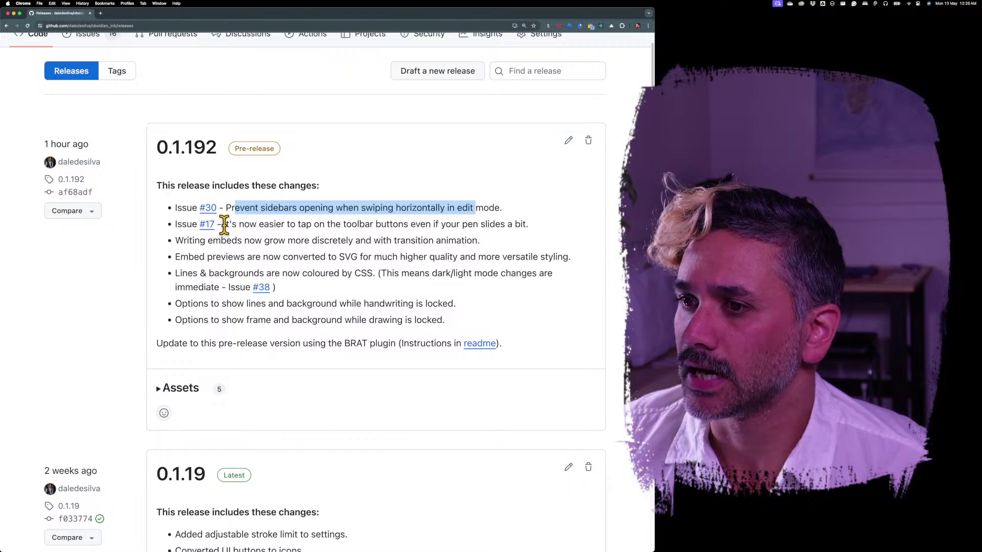
left_click_drag(223, 225, 513, 225)
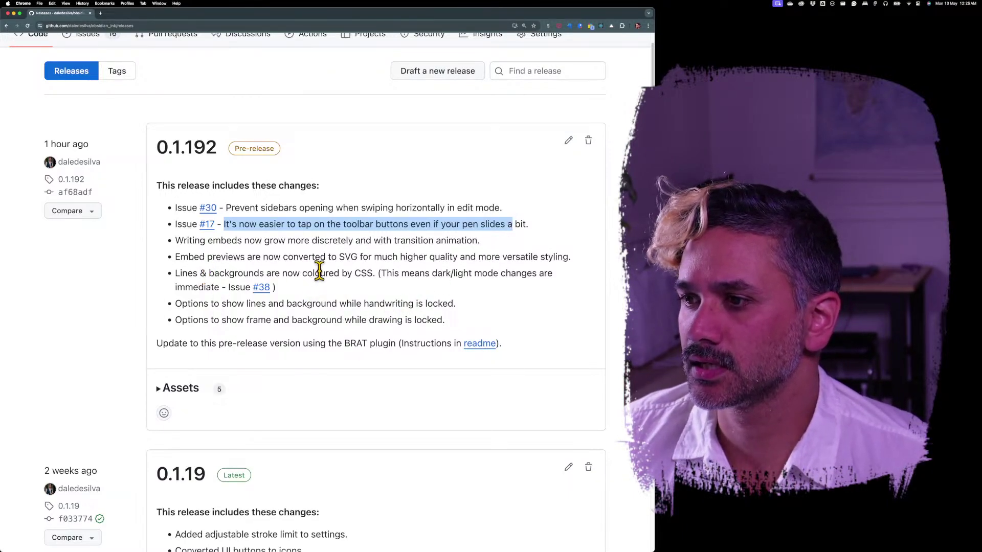
left_click_drag(182, 274, 374, 274)
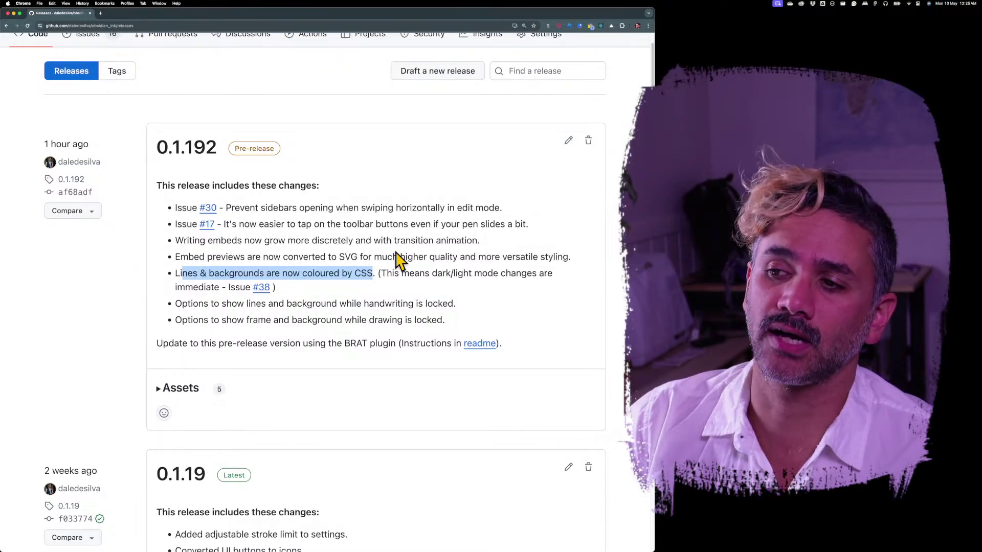
left_click_drag(381, 274, 251, 286)
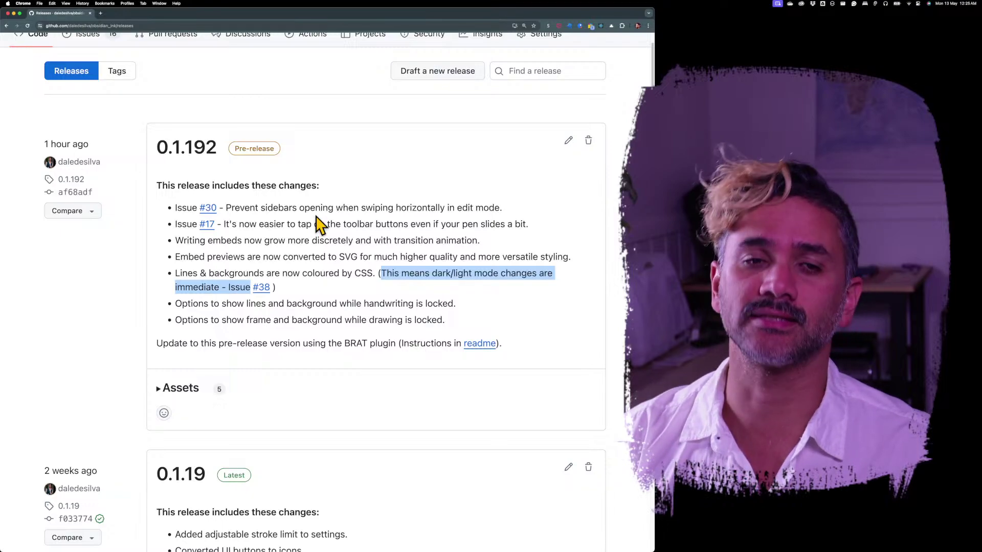
left_click(327, 274)
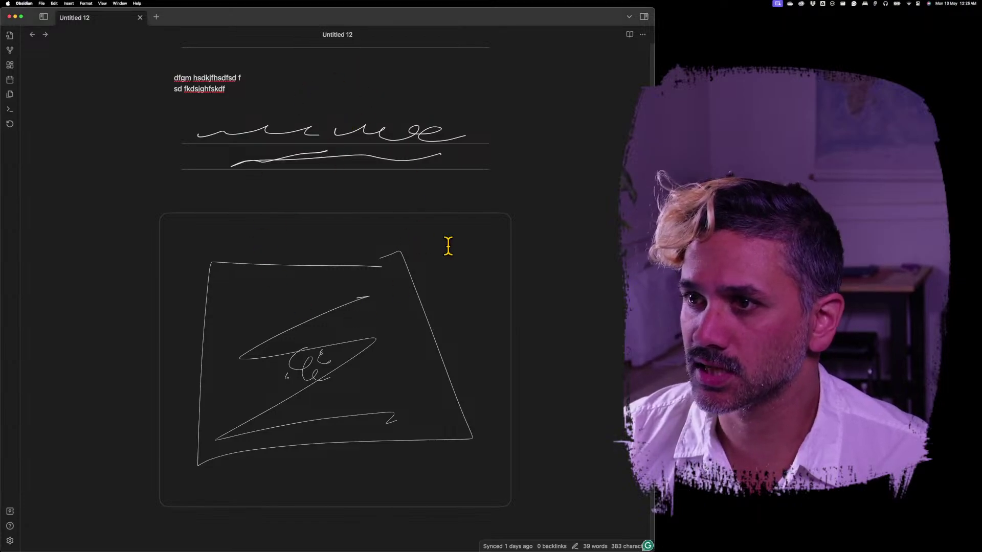
scroll(449, 256, "up", 5)
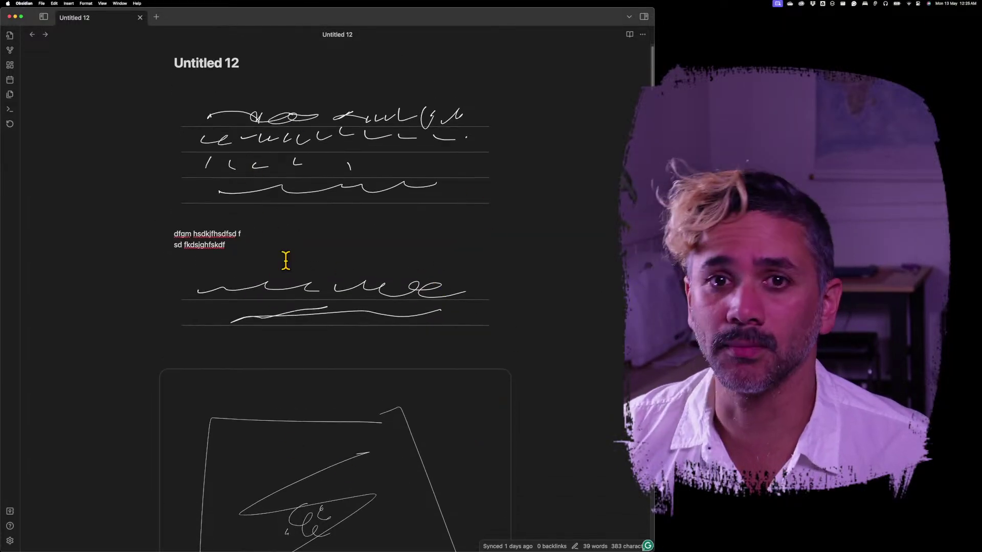
scroll(322, 281, "down", 3)
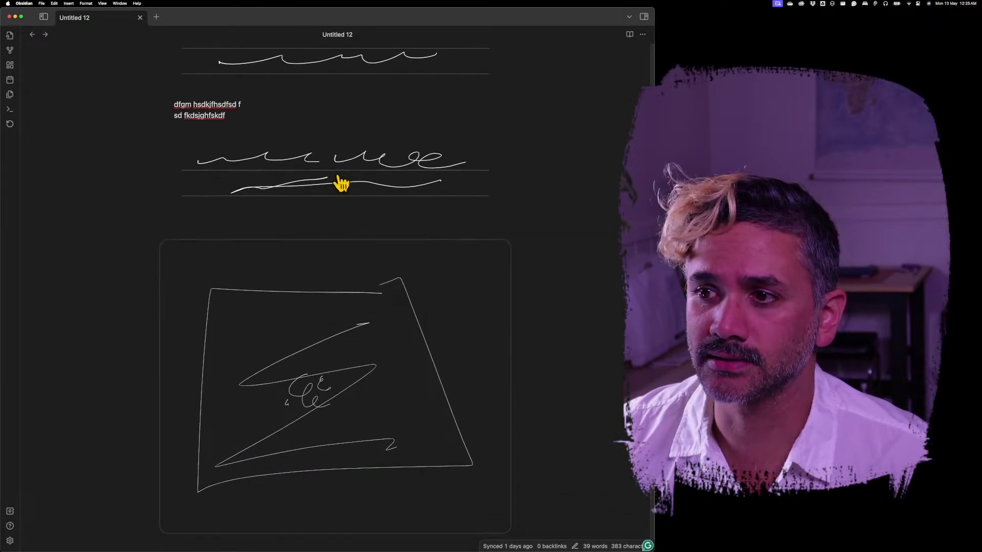
left_click(9, 541)
left_click(115, 120)
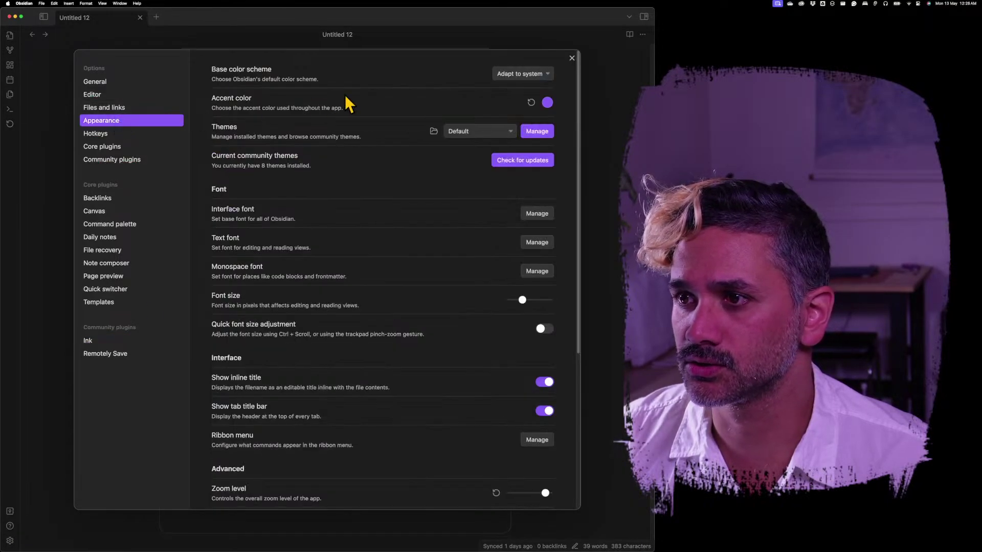
left_click(532, 74)
left_click(532, 73)
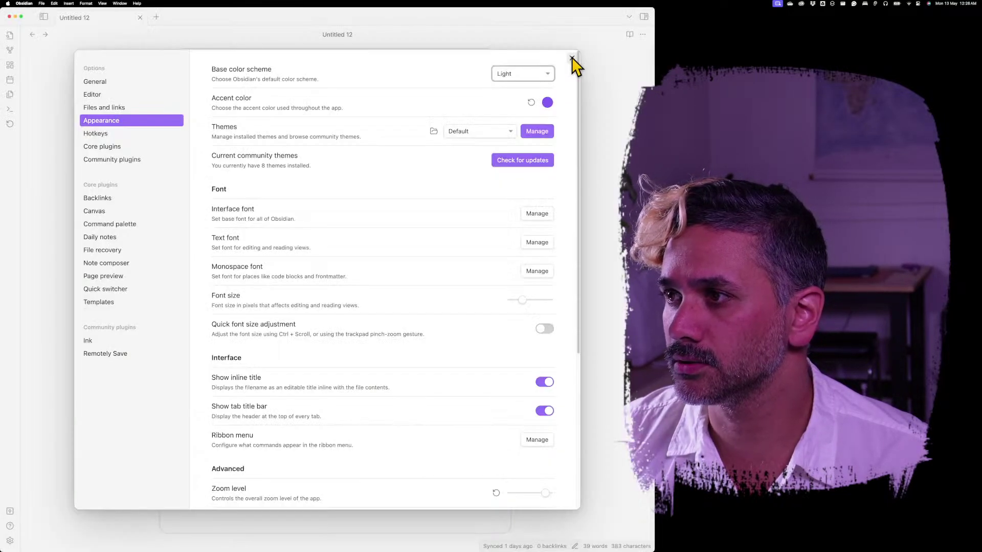
left_click(571, 59)
scroll(373, 404, "down", 2)
scroll(375, 407, "up", 2)
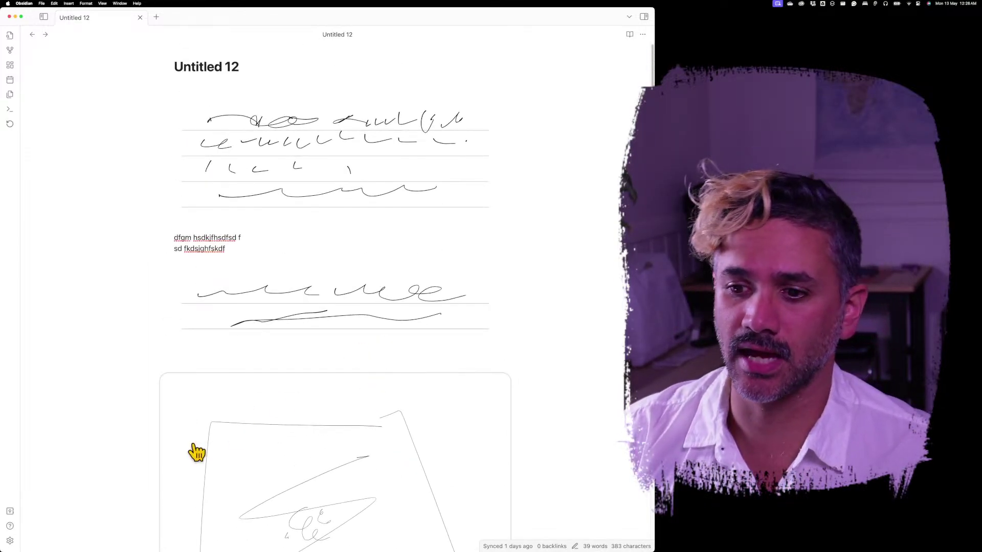
left_click(10, 541)
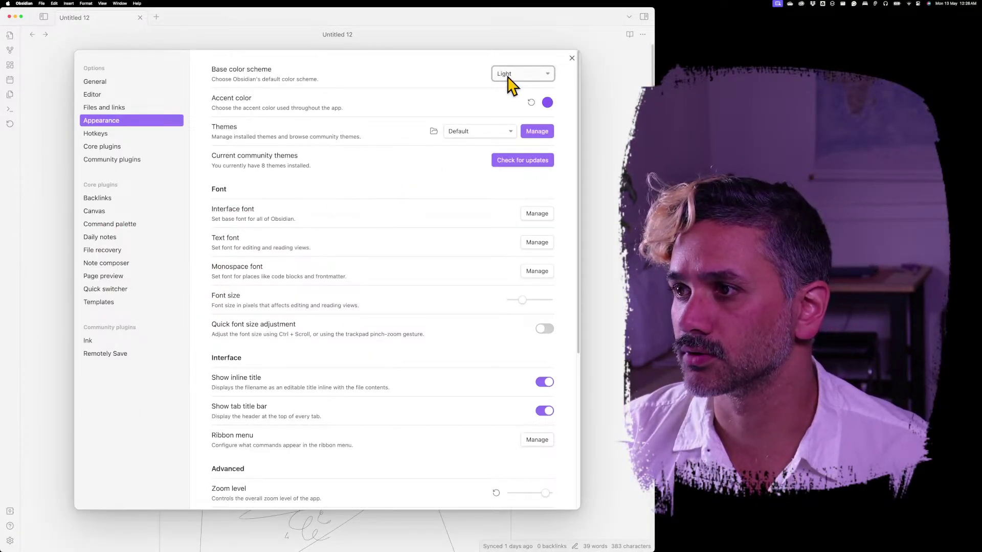
left_click(509, 73)
left_click(534, 91)
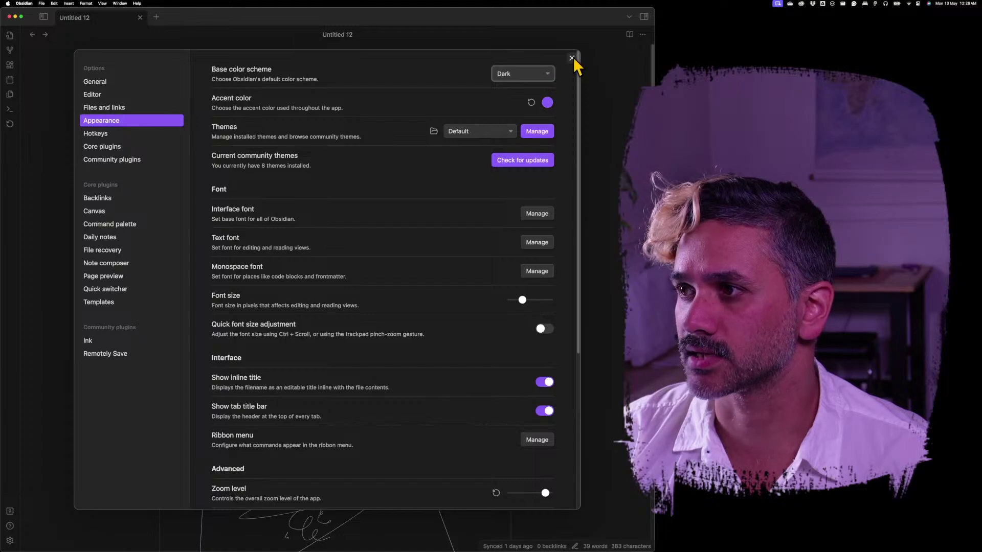
left_click(572, 58)
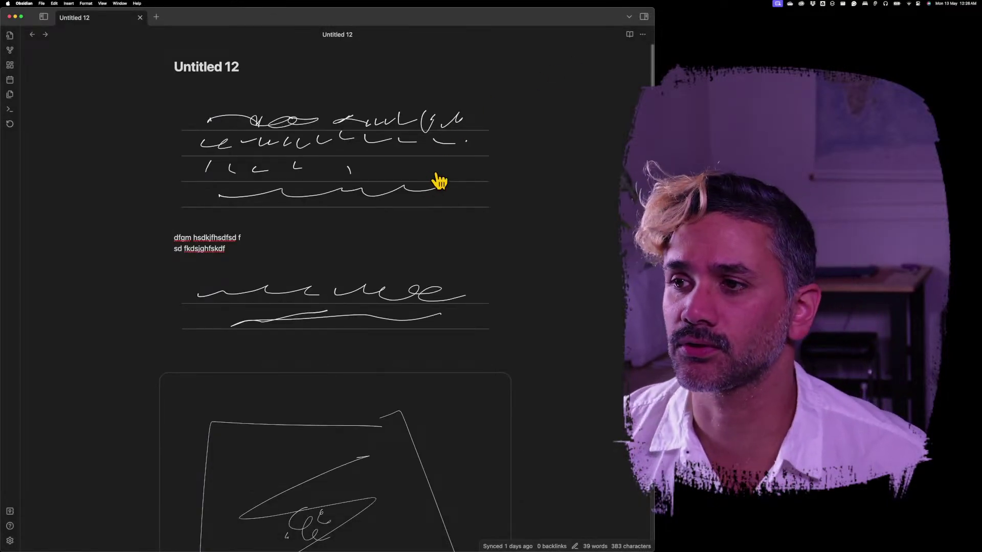
- Return to Chrome's GitHub Releases page showing the Ink 0.1.192 pre-release changelog
key("super+Tab")
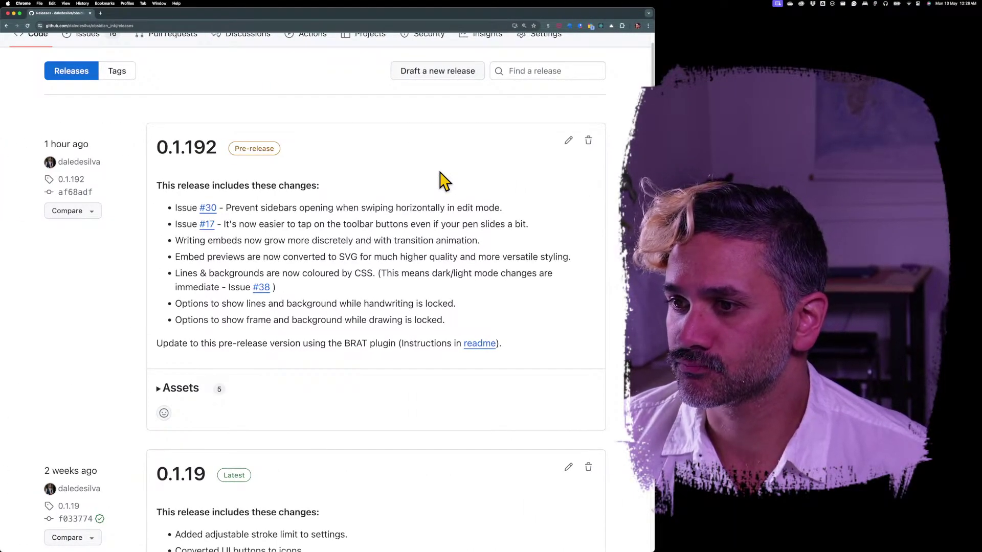